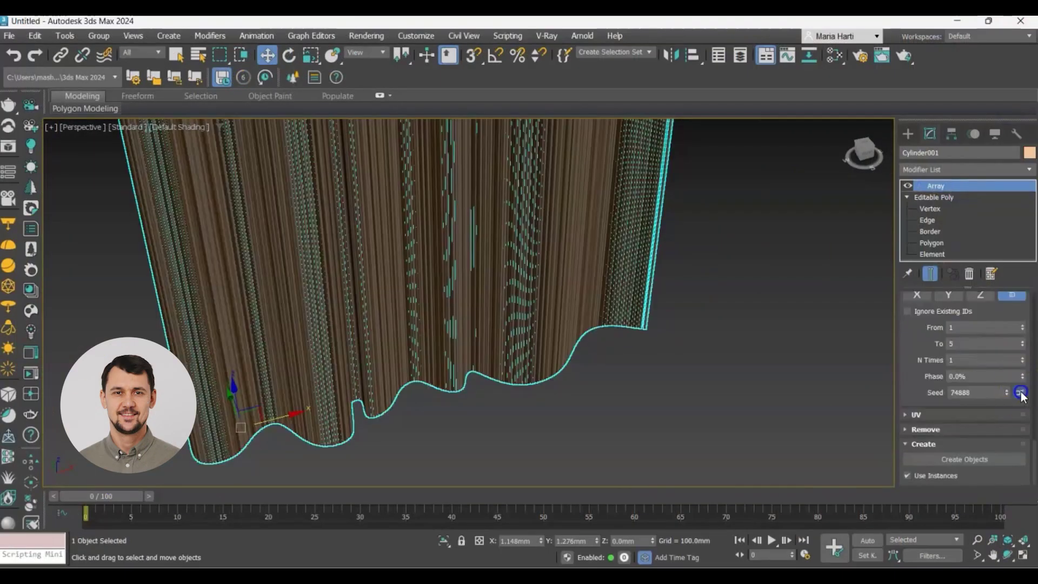
- Randomize the material ID seed of the Array modifier several times and examine the slat panel up close
click(1018, 393)
click(1015, 393)
click(1015, 393)
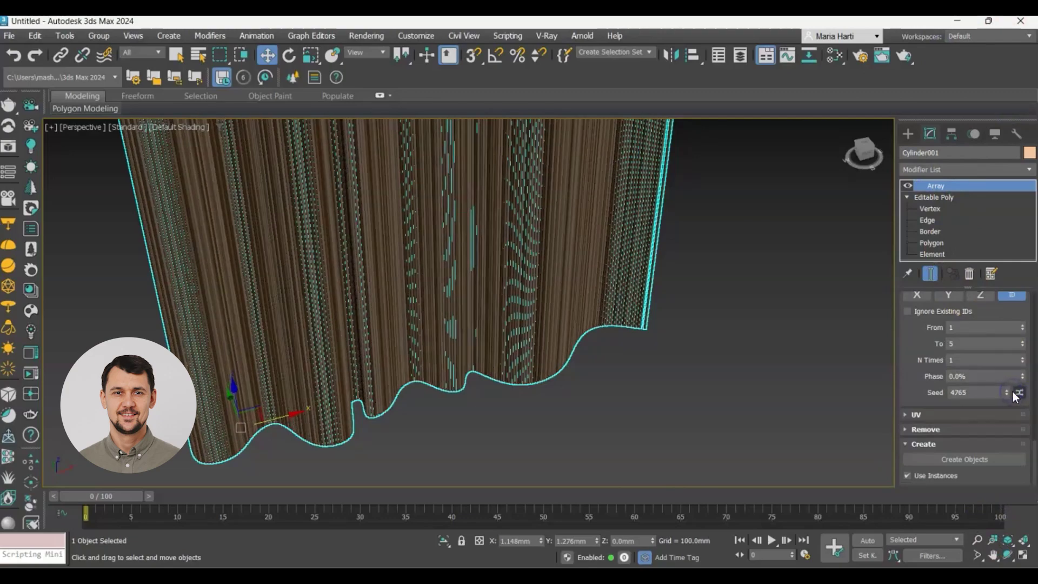
click(1015, 394)
mouse_move(573, 375)
alt+middle_down()
mouse_move(646, 389)
mouse_move(622, 400)
mouse_move(582, 383)
alt+middle_up()
alt+middle_drag(559, 315, 540, 271)
scroll(616, 241, up, 5)
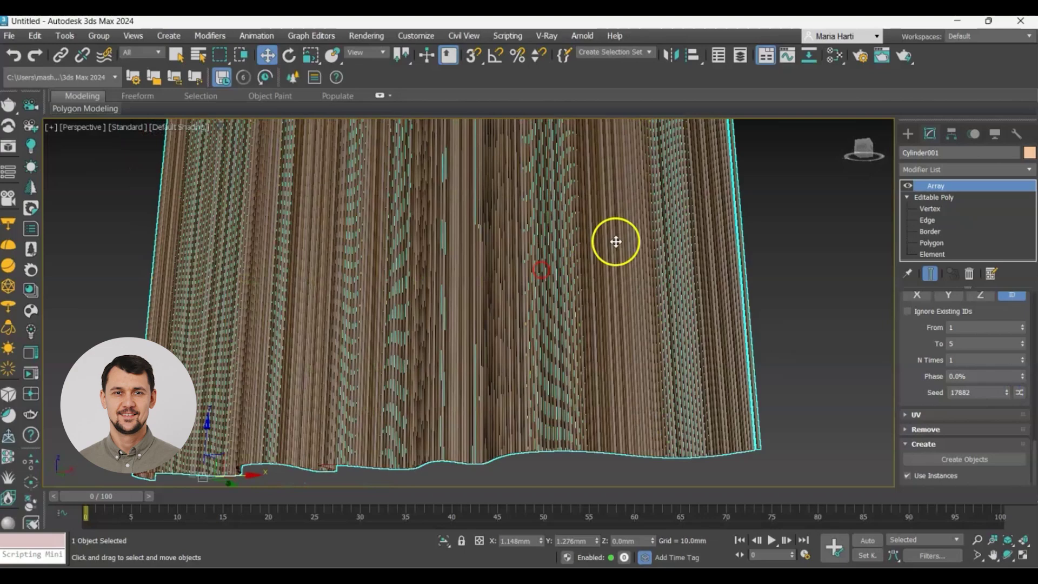
middle_drag(611, 237, 463, 122)
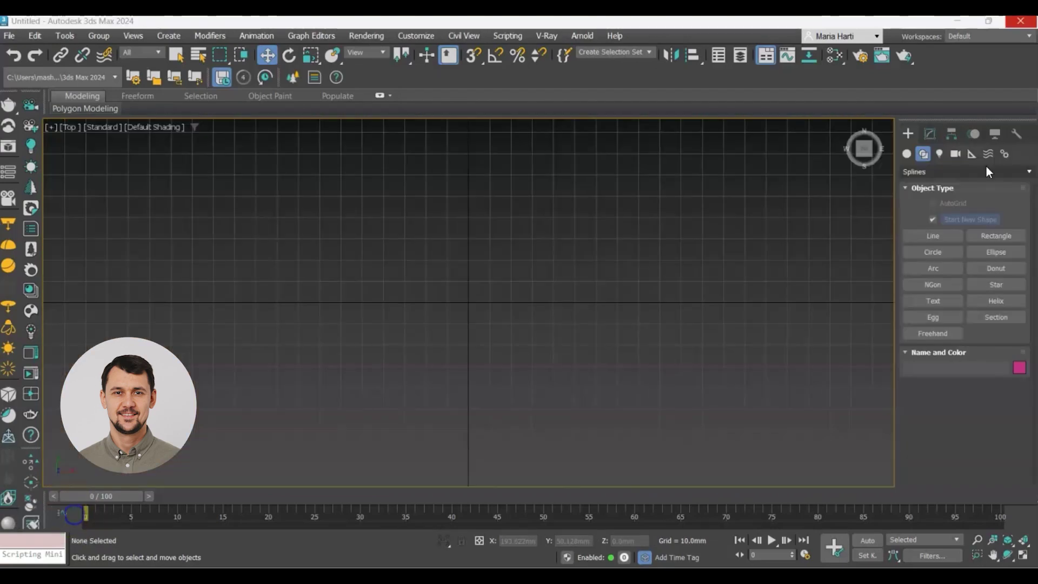
- Create a standard cylinder at the origin with a radius of 10 mm and a height of 3000 mm
click(908, 152)
click(942, 223)
click(943, 251)
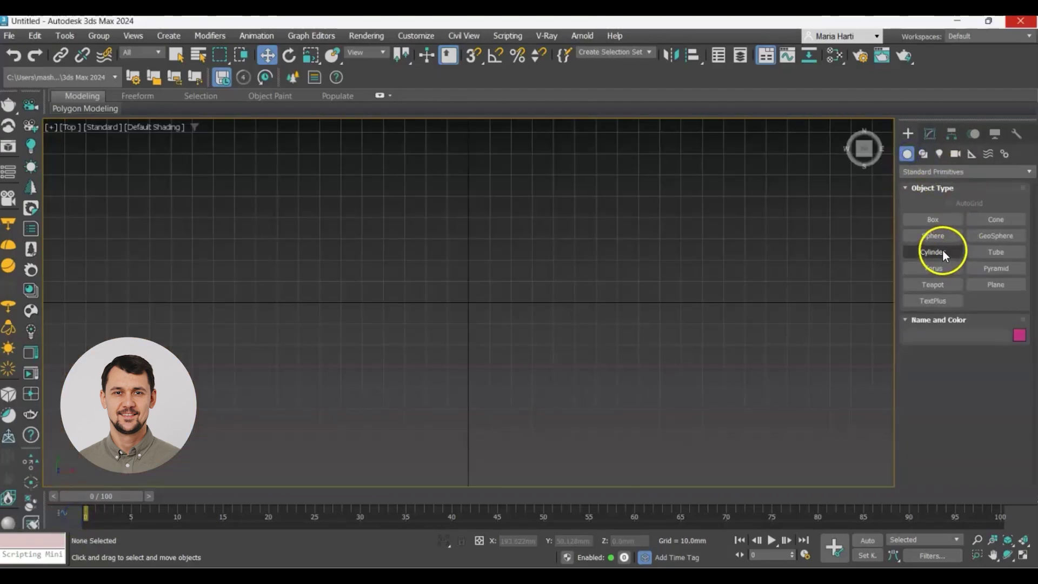
click(472, 302)
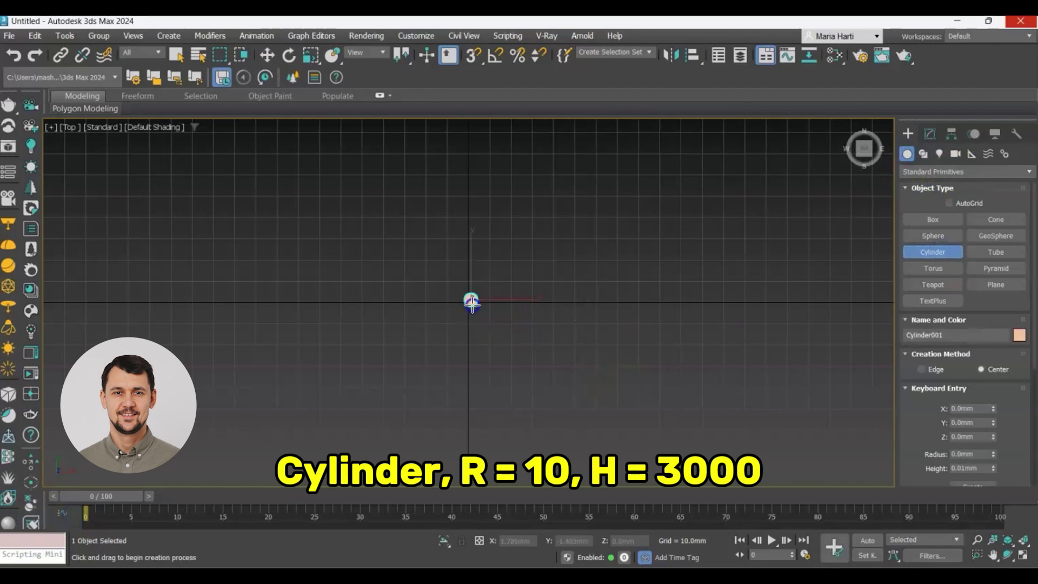
click(931, 133)
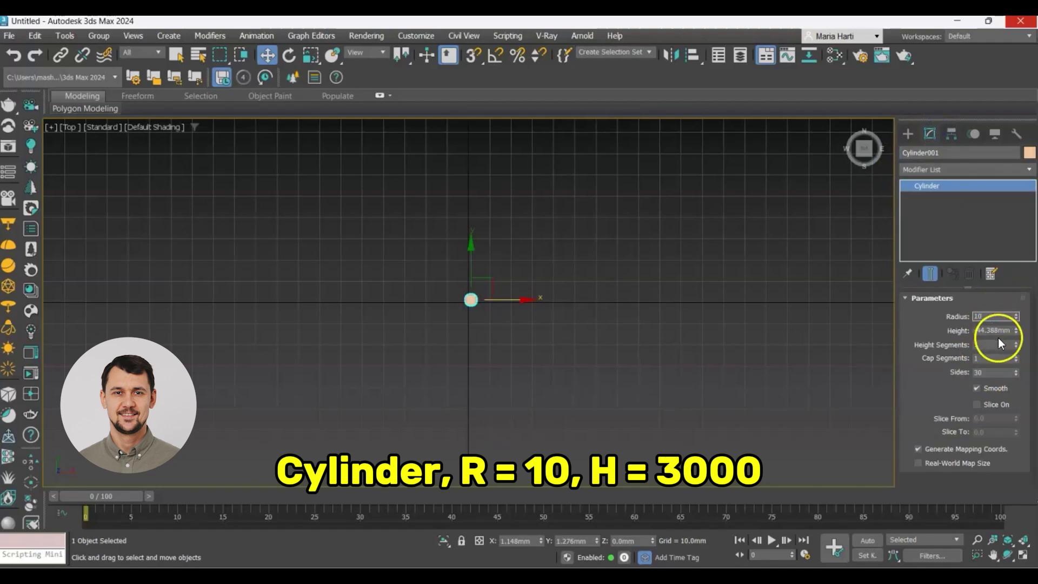
text(10)
click(996, 330)
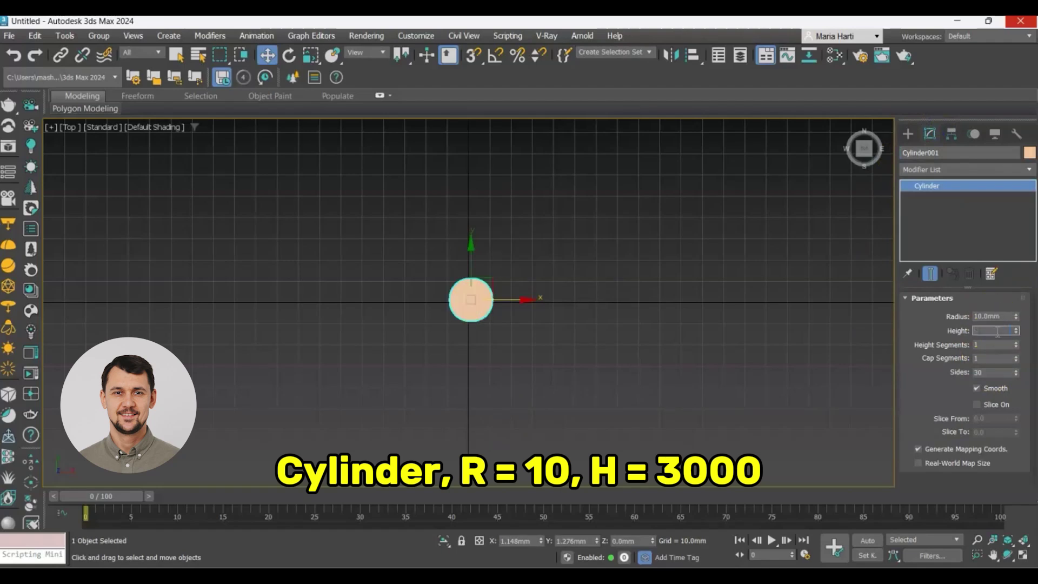
key(Return)
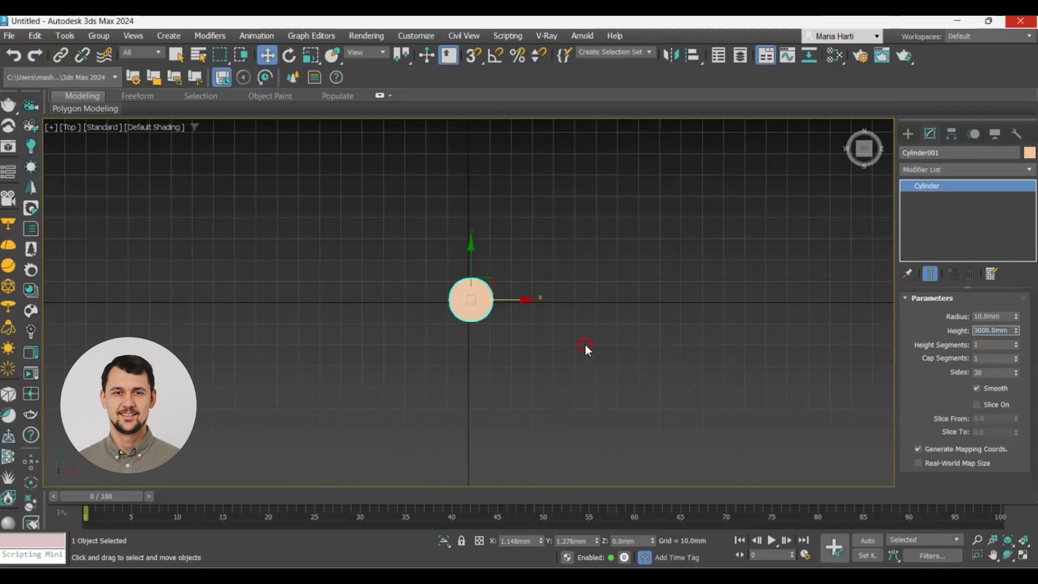
- Convert the cylinder to an Editable Poly in the front view
alt+middle_drag(508, 341, 498, 239)
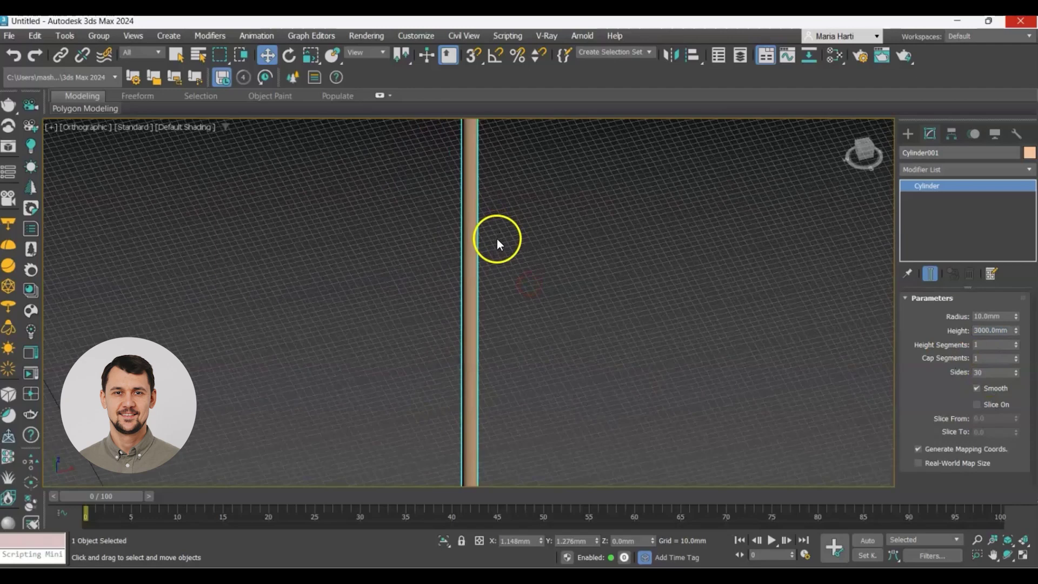
key(f)
right_click(455, 336)
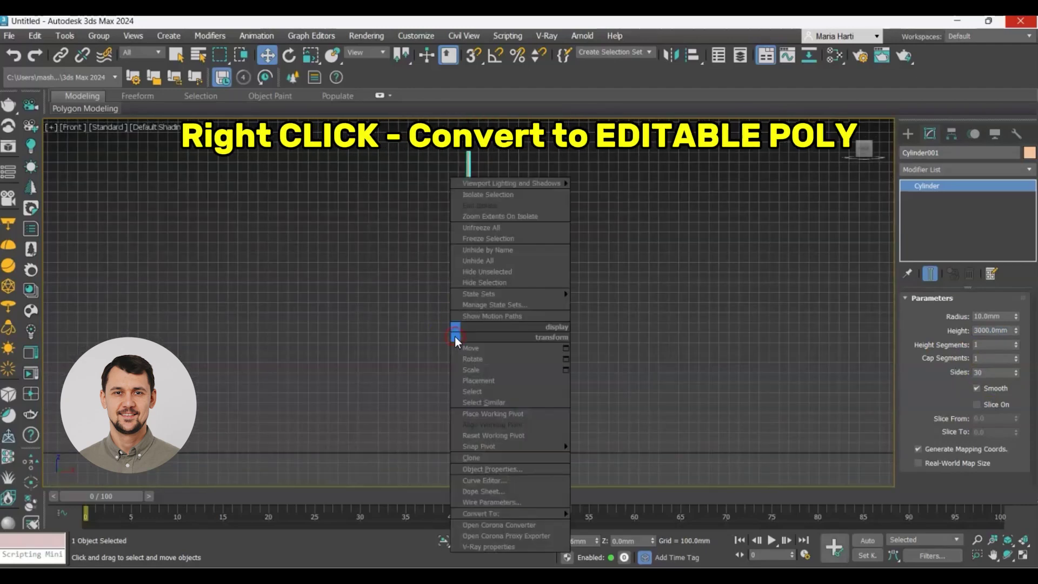
mouse_move(560, 513)
click(611, 522)
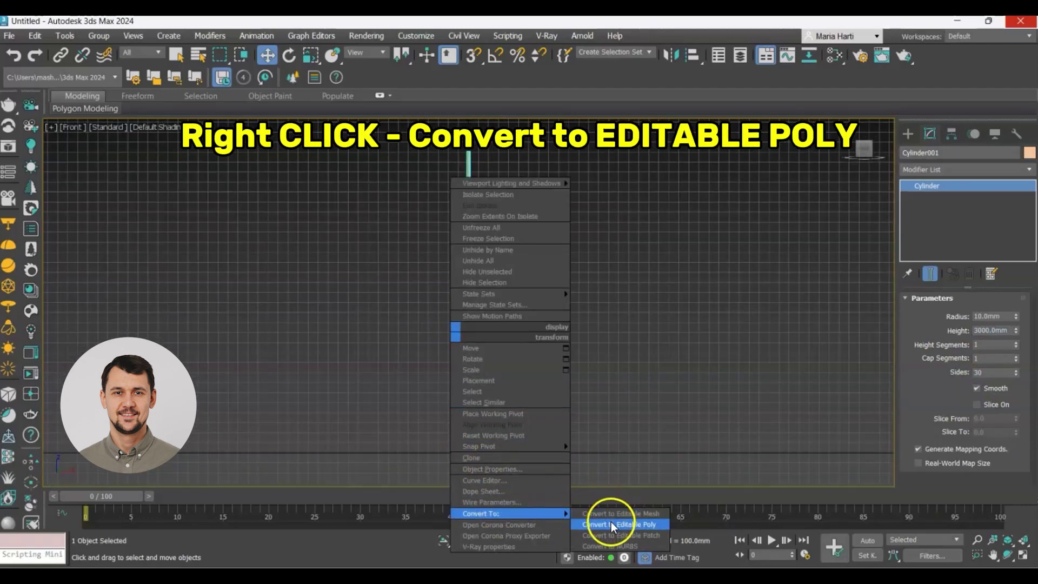
- Clone the cylinder's element along the X axis as a new element within the same mesh, centred at about X 55 mm
click(907, 186)
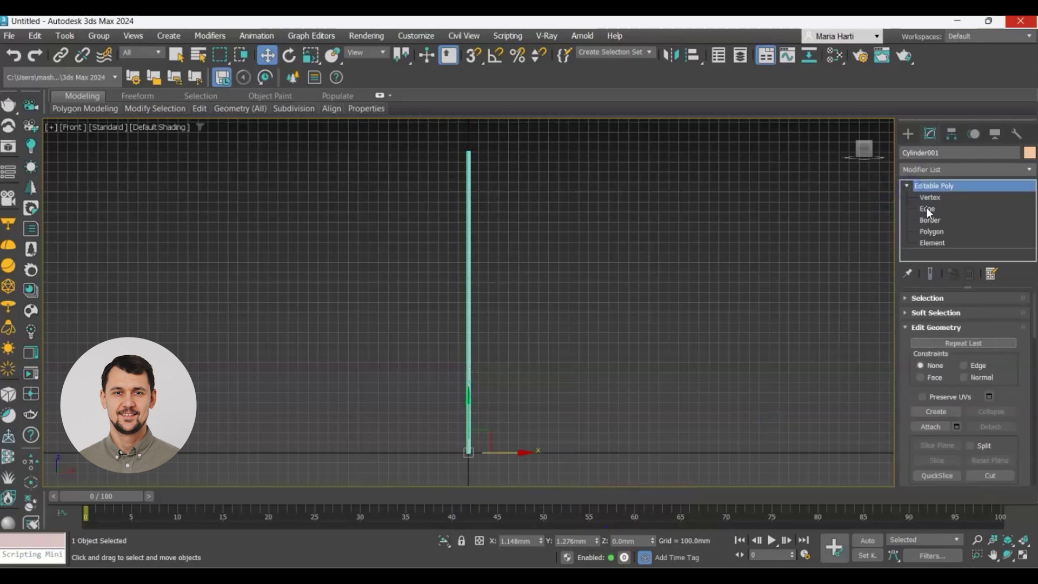
click(938, 241)
drag(516, 364, 424, 281)
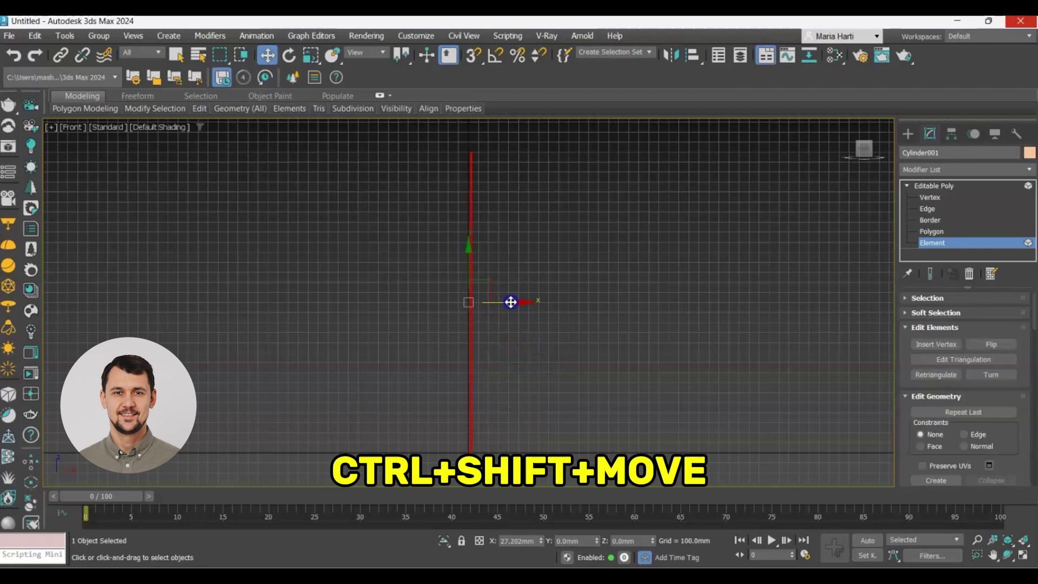
ctrl+shift+drag(510, 301, 517, 305)
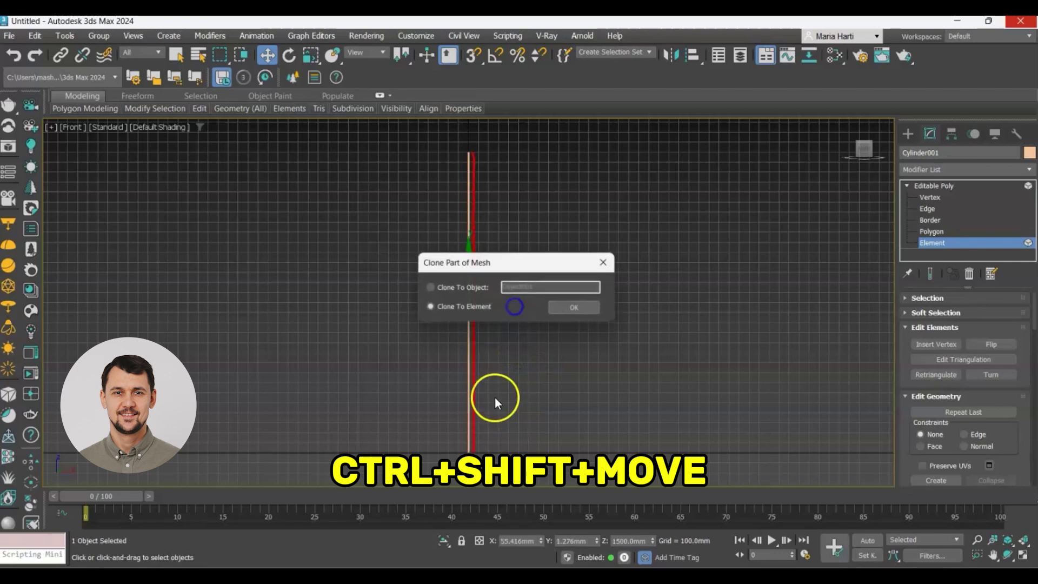
click(566, 304)
click(962, 240)
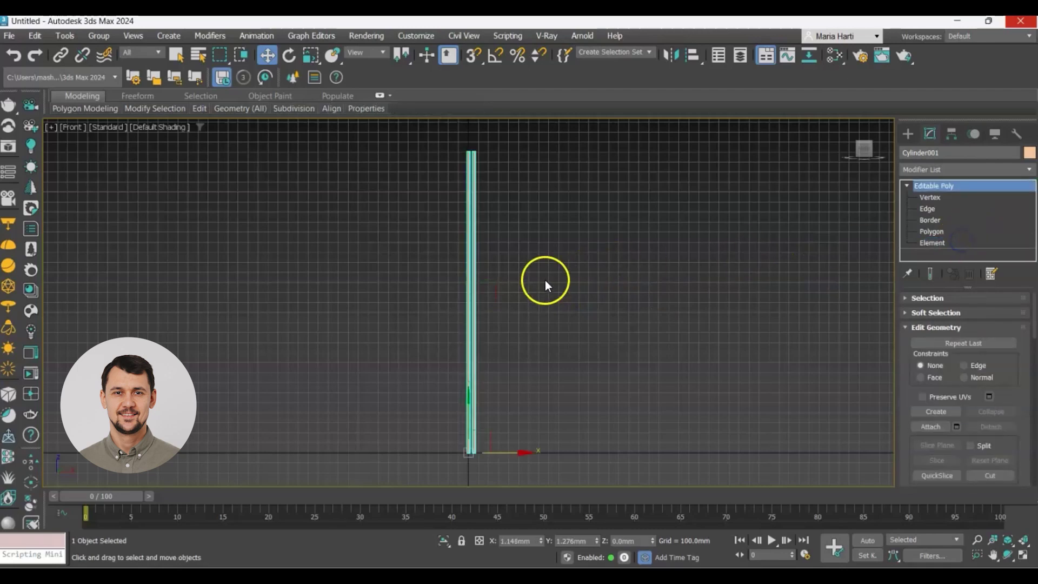
- Draw an open wavy line with smooth, irregular curves in the top view, starting just beside the cylinders and running along the X axis
key(t)
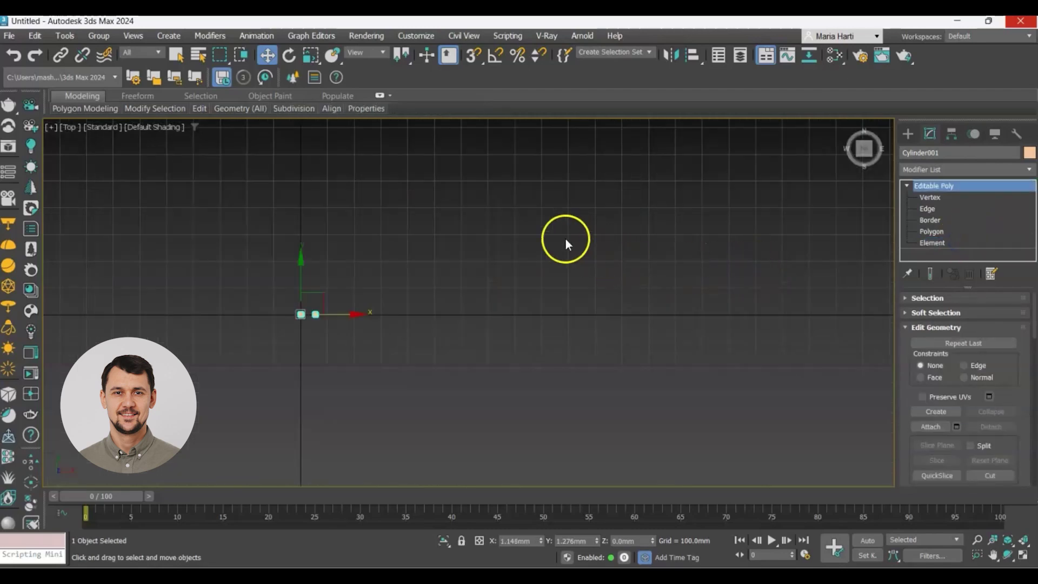
key(z)
click(908, 133)
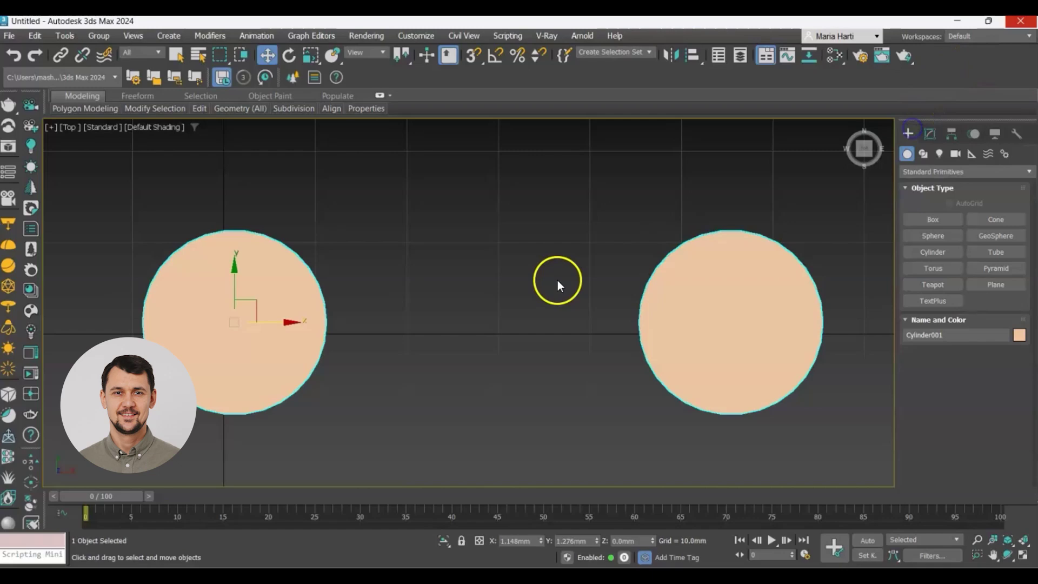
scroll(557, 281, down, 6)
click(917, 153)
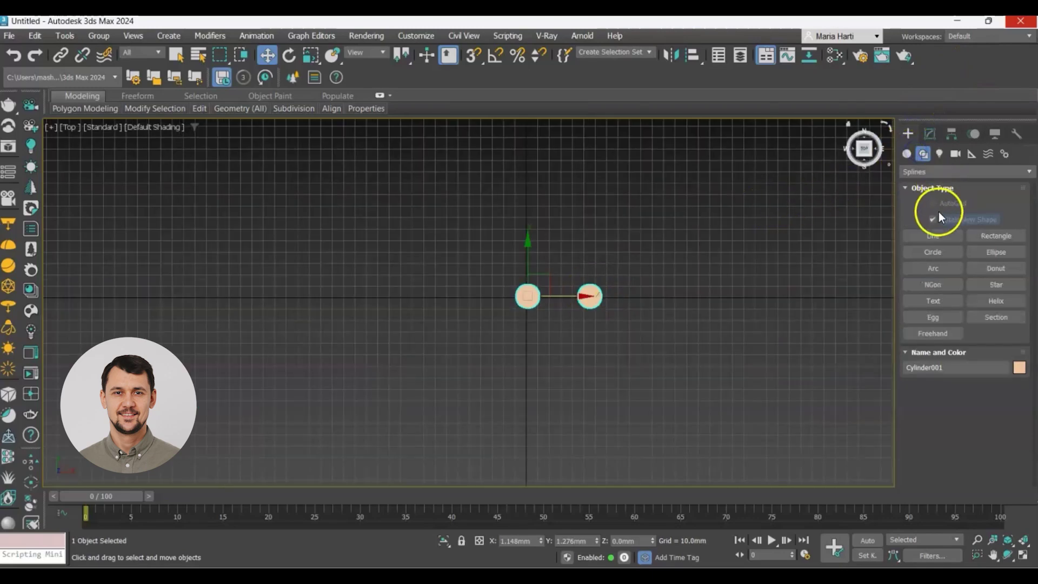
click(933, 236)
scroll(348, 379, down, 8)
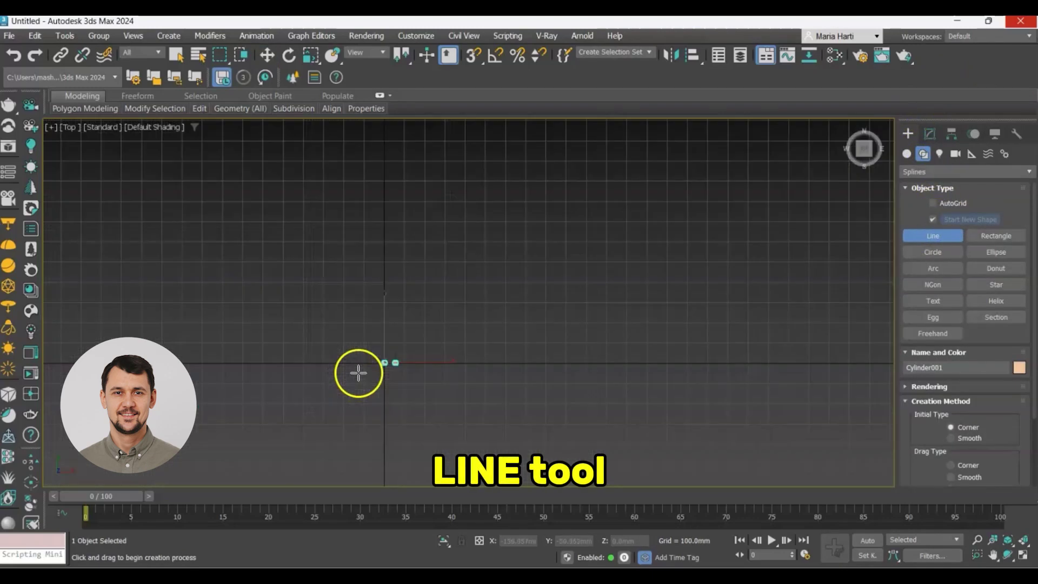
click(346, 372)
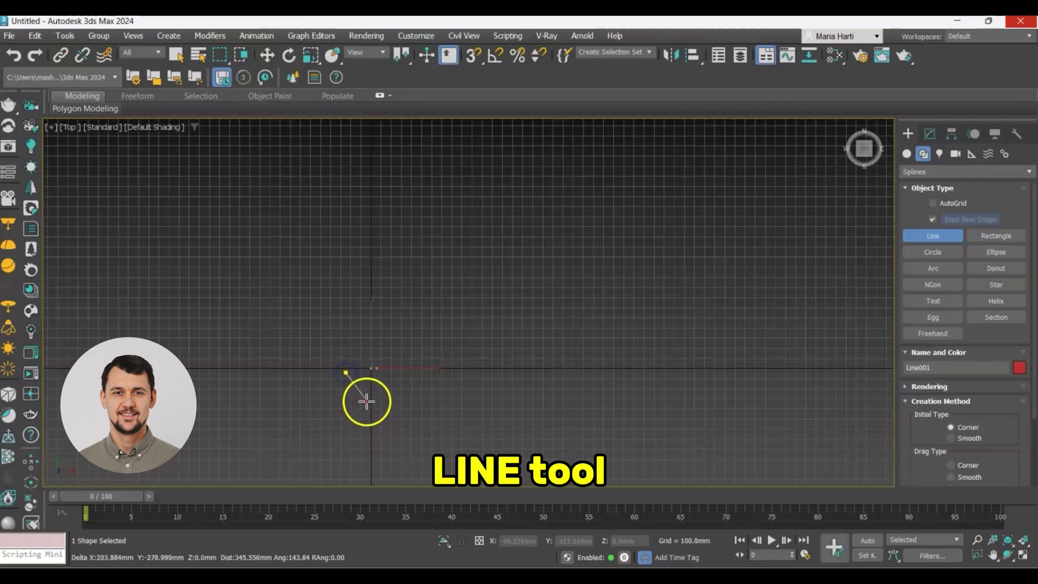
drag(363, 397, 709, 352)
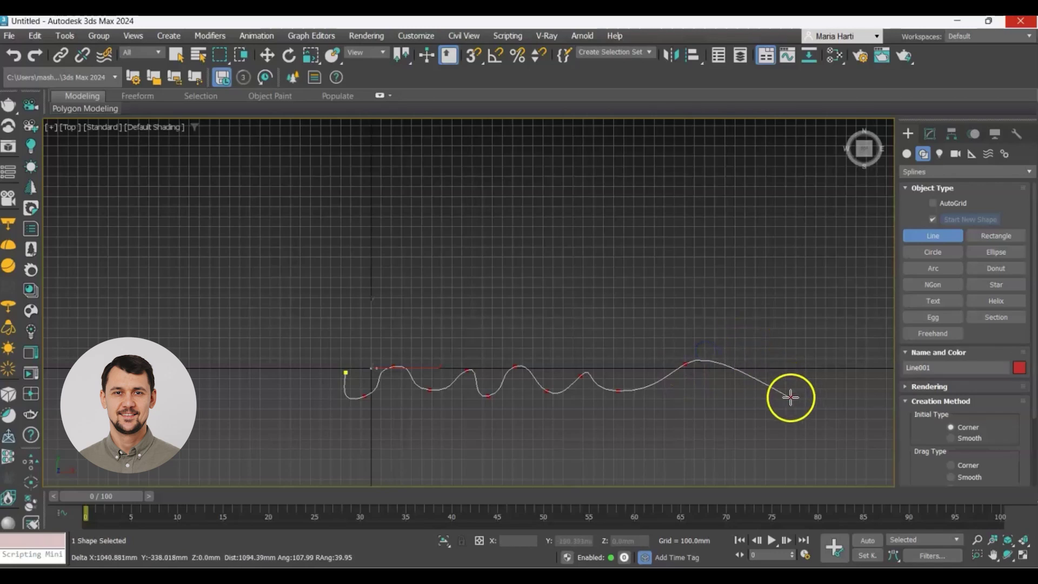
click(793, 384)
right_click(827, 399)
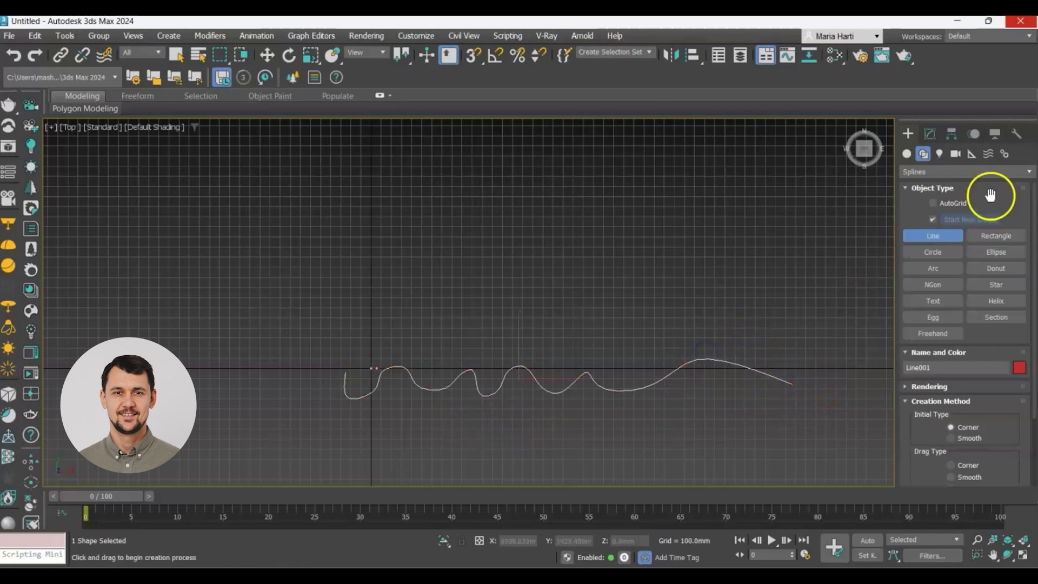
- Reshape the start of the wavy line at vertex level by adjusting its first three vertices and their tangents
click(930, 133)
click(907, 185)
click(930, 197)
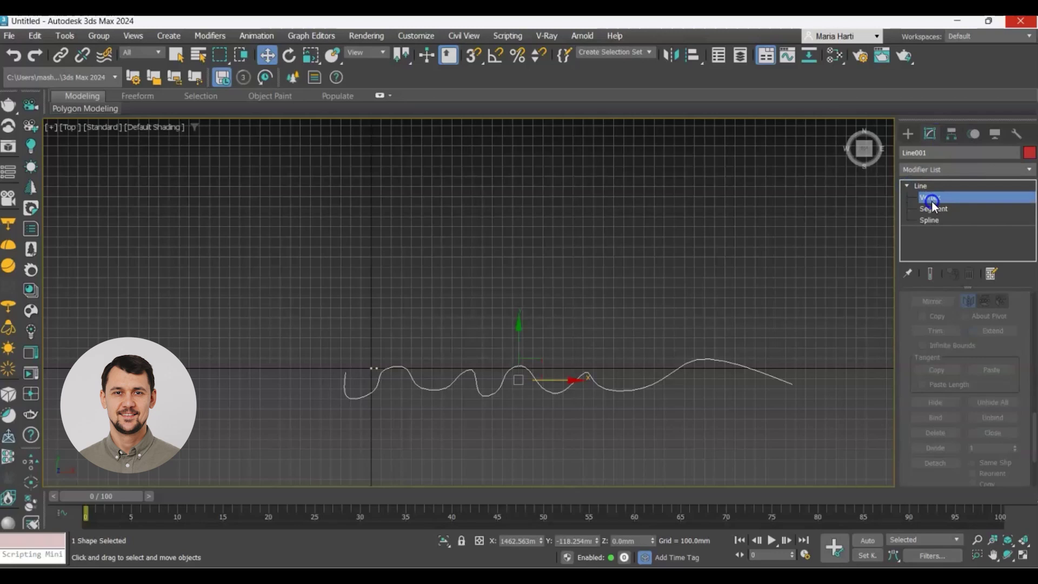
scroll(408, 380, up, 5)
click(378, 353)
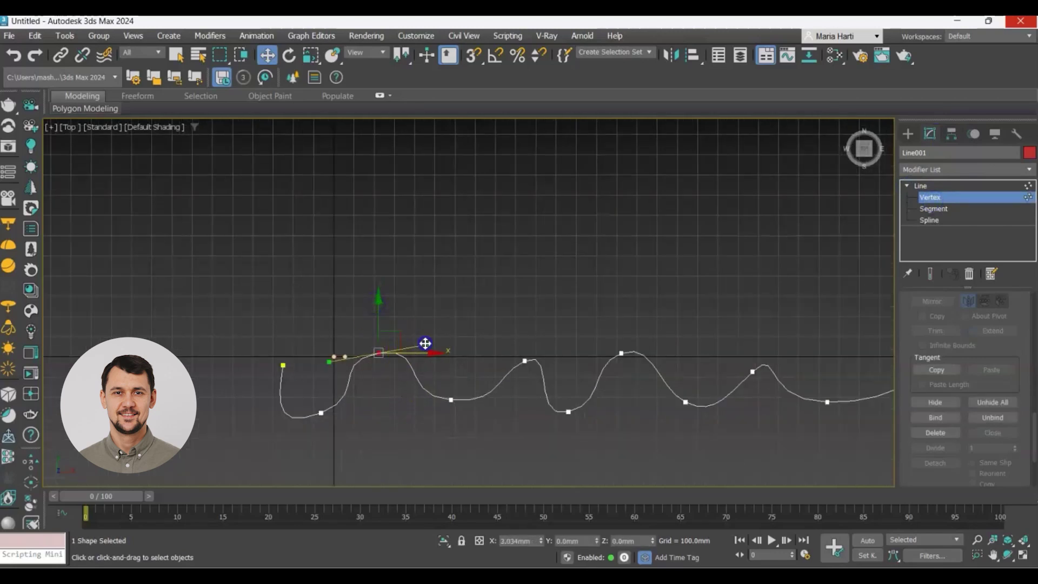
drag(393, 334, 427, 358)
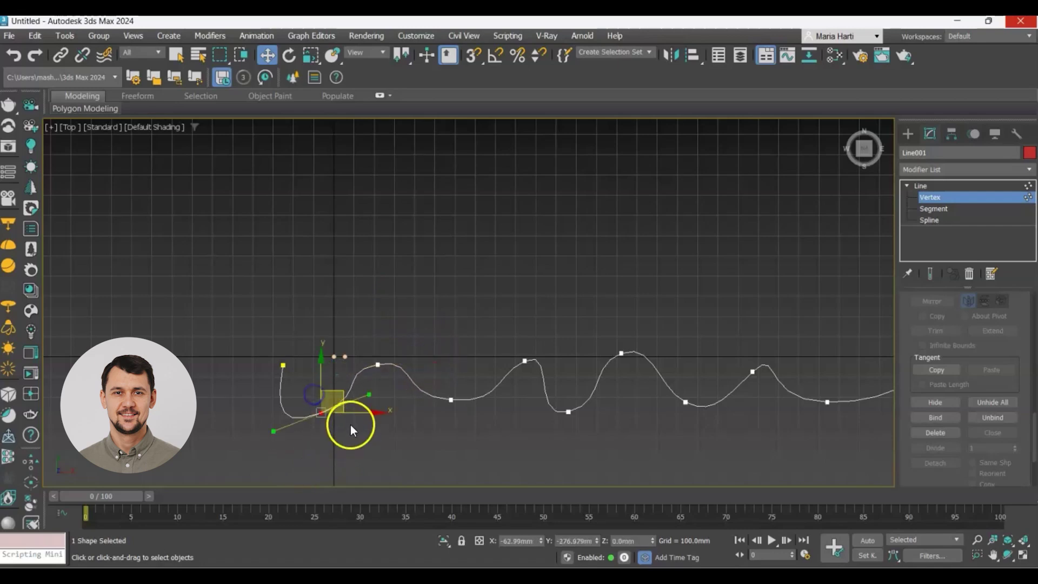
drag(374, 411, 354, 409)
click(283, 365)
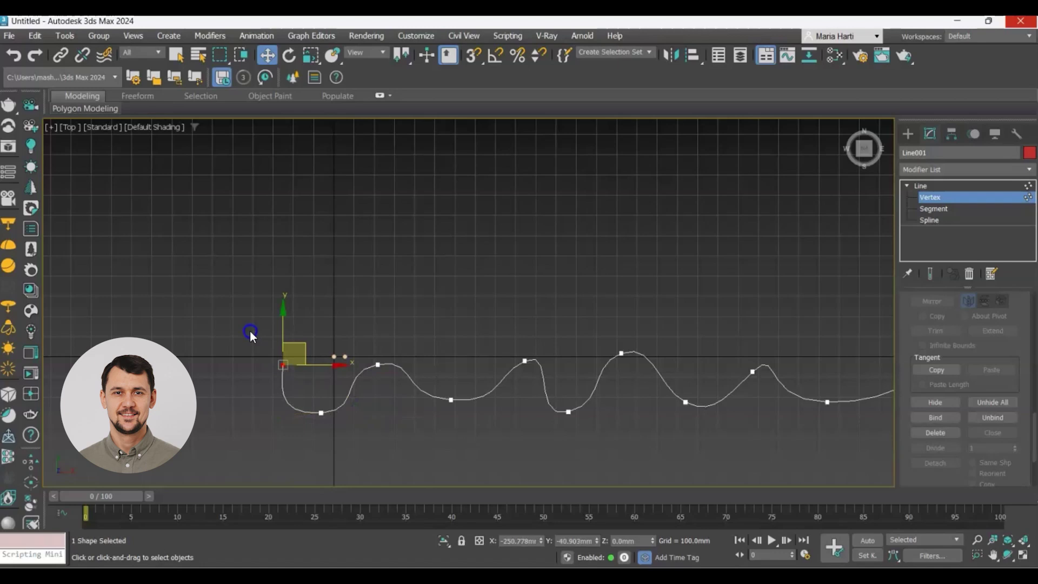
- Smooth the following waves by moving the second trough's vertex and the fourth crest's vertex, finishing vertex editing
click(450, 400)
drag(461, 387, 454, 394)
click(525, 361)
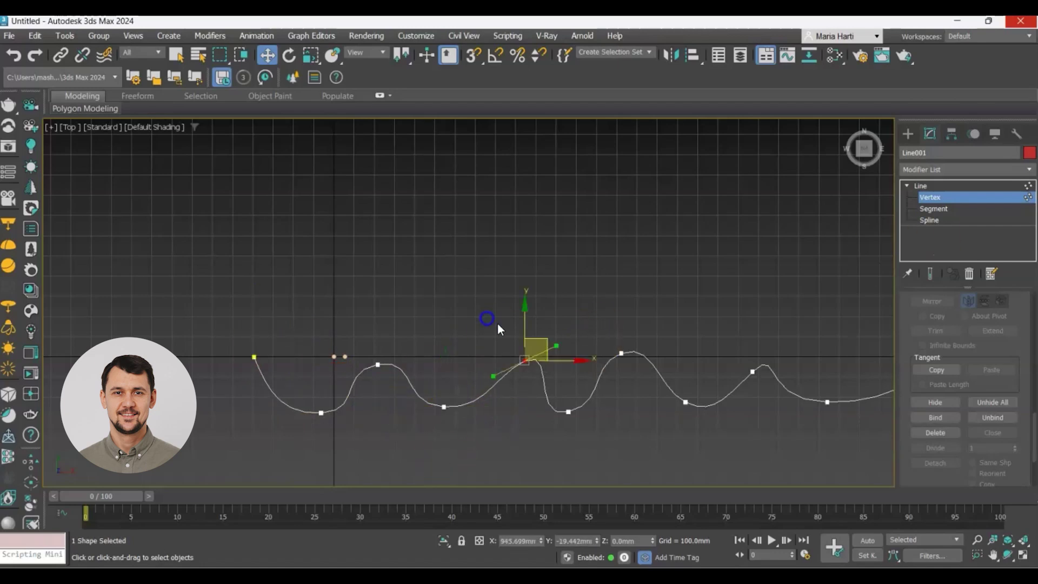
click(752, 372)
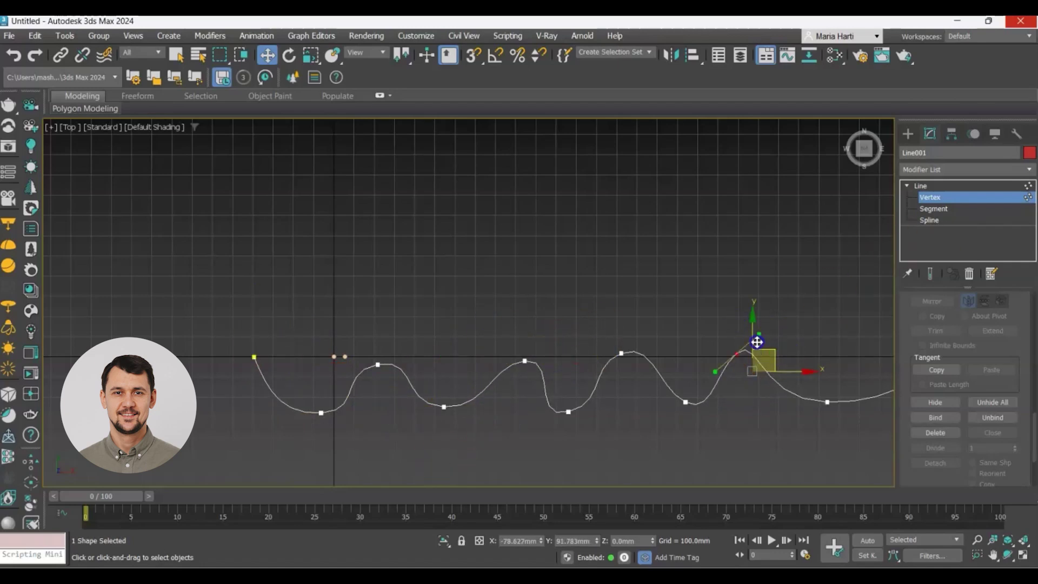
drag(750, 357, 754, 343)
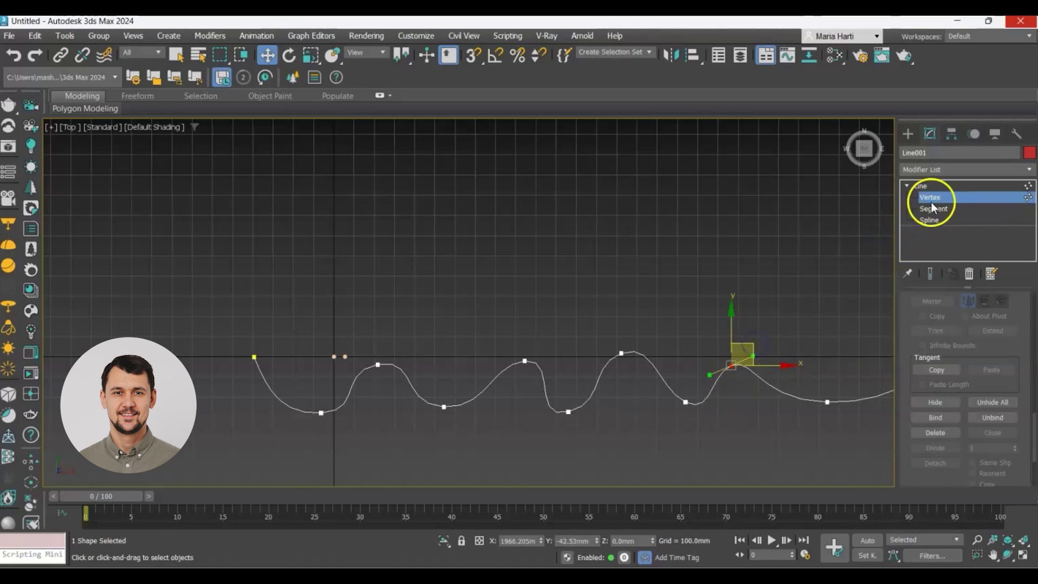
click(921, 187)
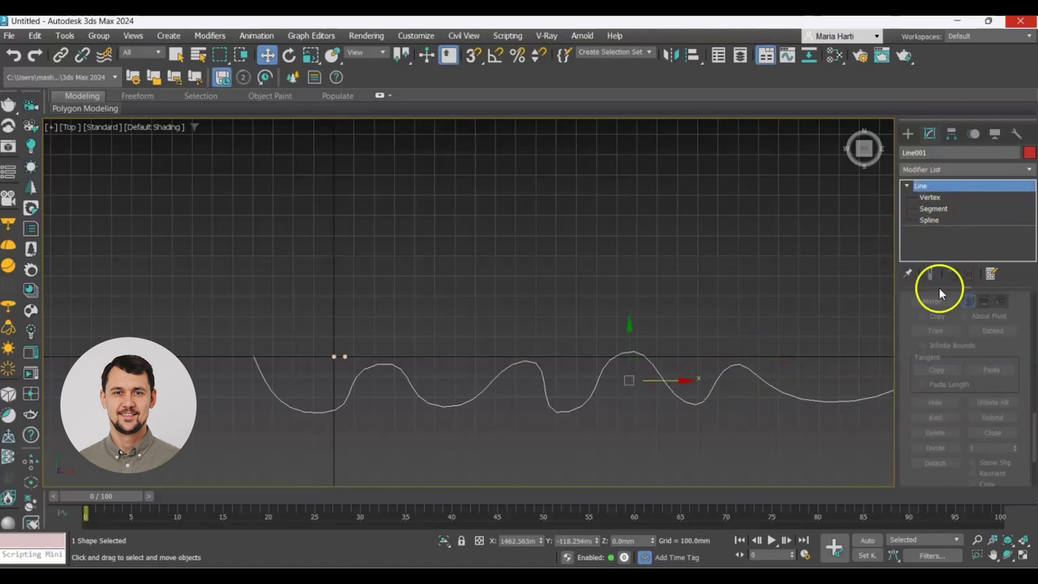
- Set the wavy line's interpolation steps to 20
scroll(982, 354, up, 12)
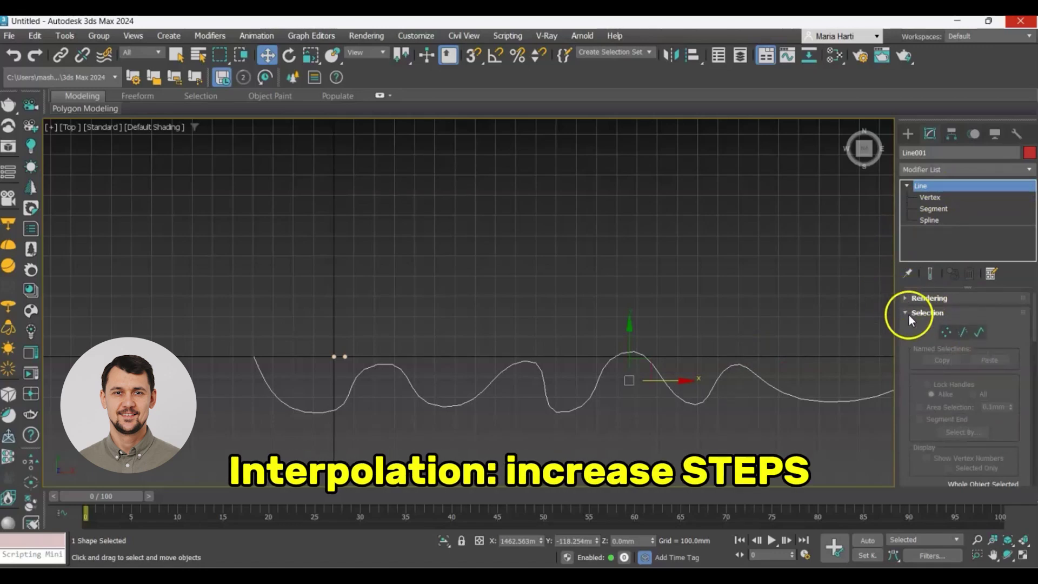
scroll(907, 359, down, 3)
scroll(919, 395, down, 15)
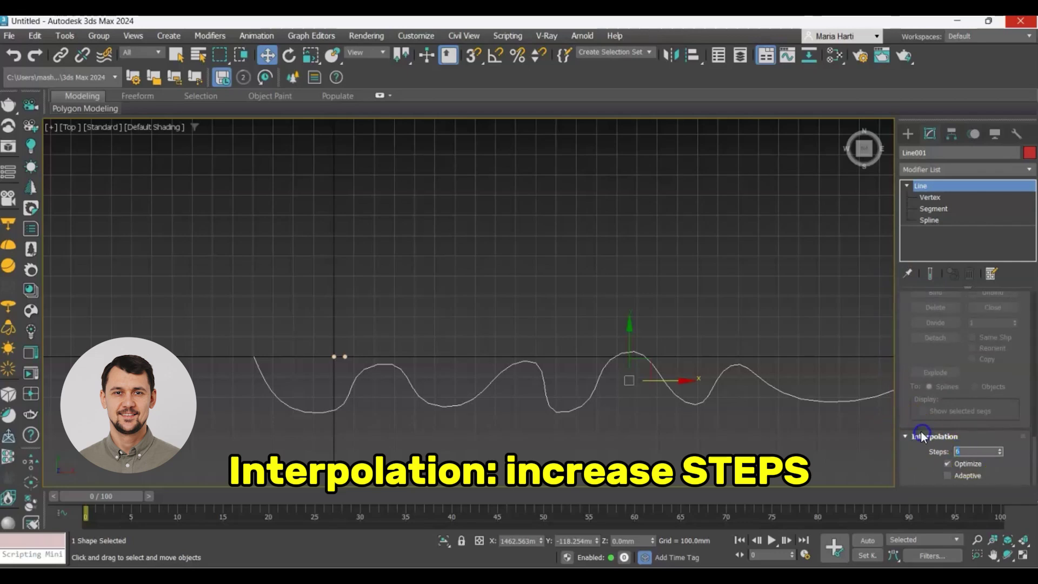
text(20)
key(Return)
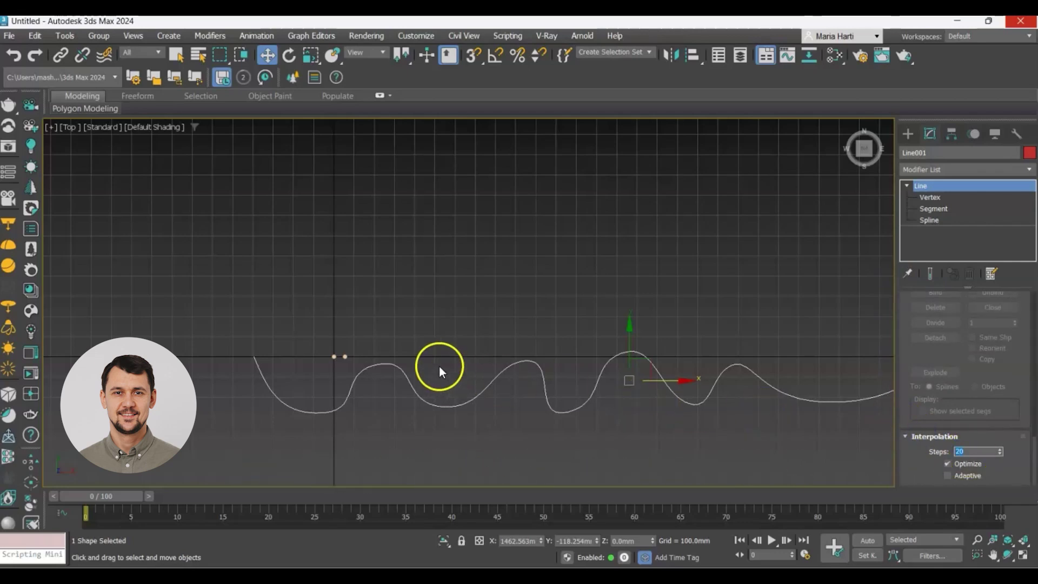
- Apply an Array modifier to the cylinder object
click(346, 357)
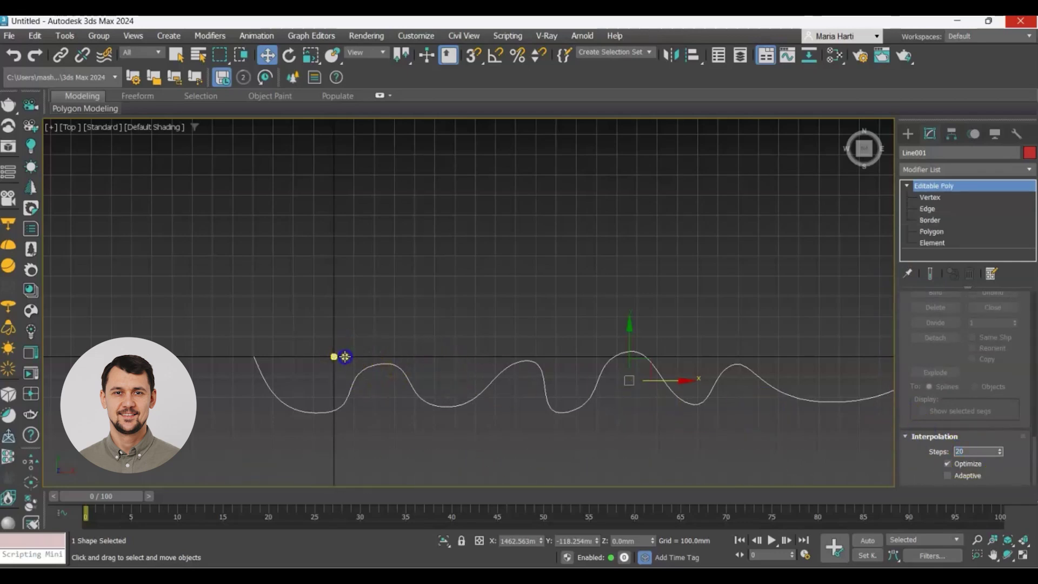
click(943, 169)
text(ar)
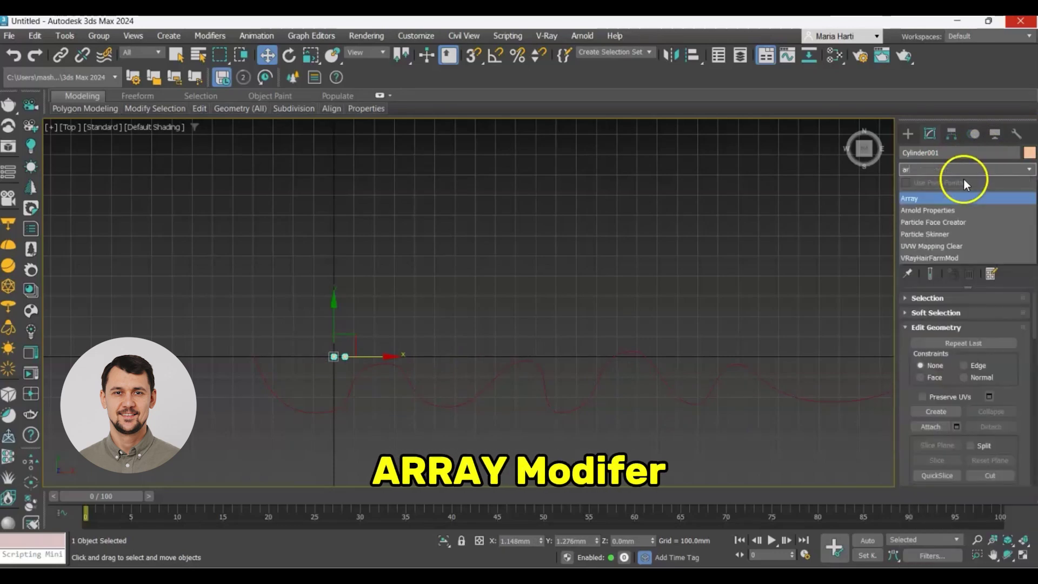
click(942, 198)
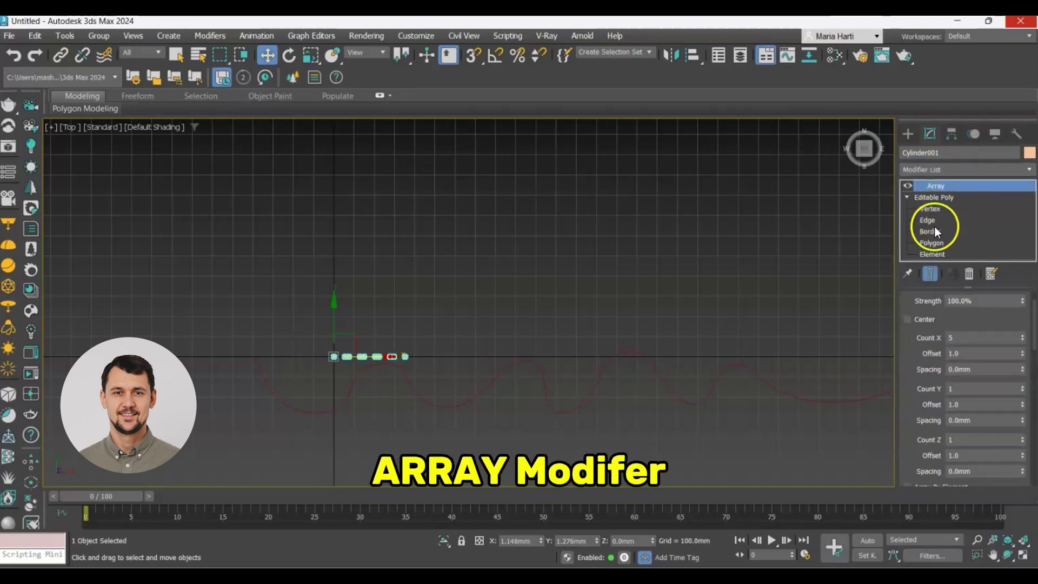
- Distribute the array along a spline in Fill mode and pick the wavy line as its path
scroll(967, 300, up, 2)
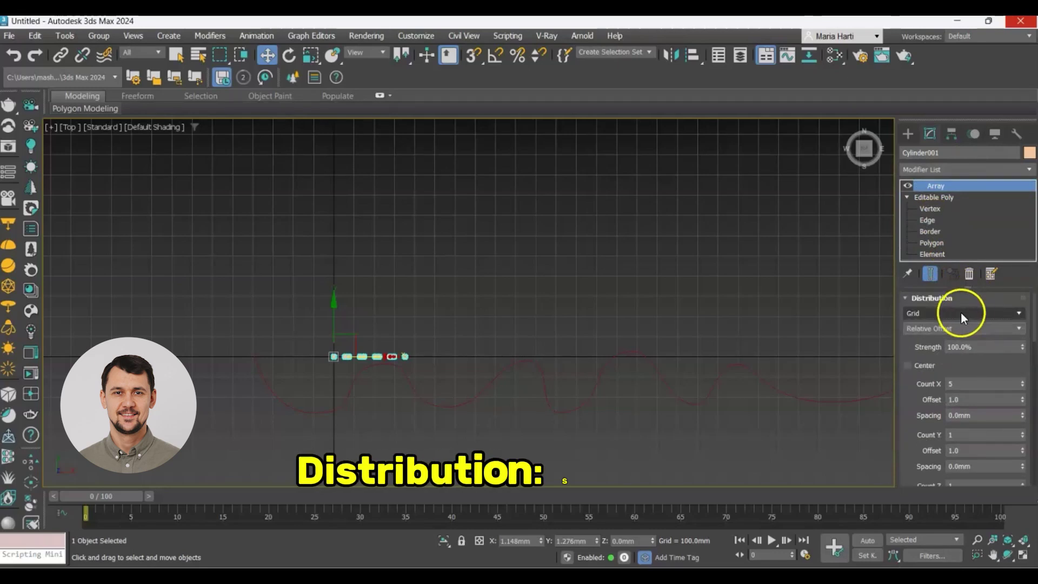
click(961, 312)
click(938, 334)
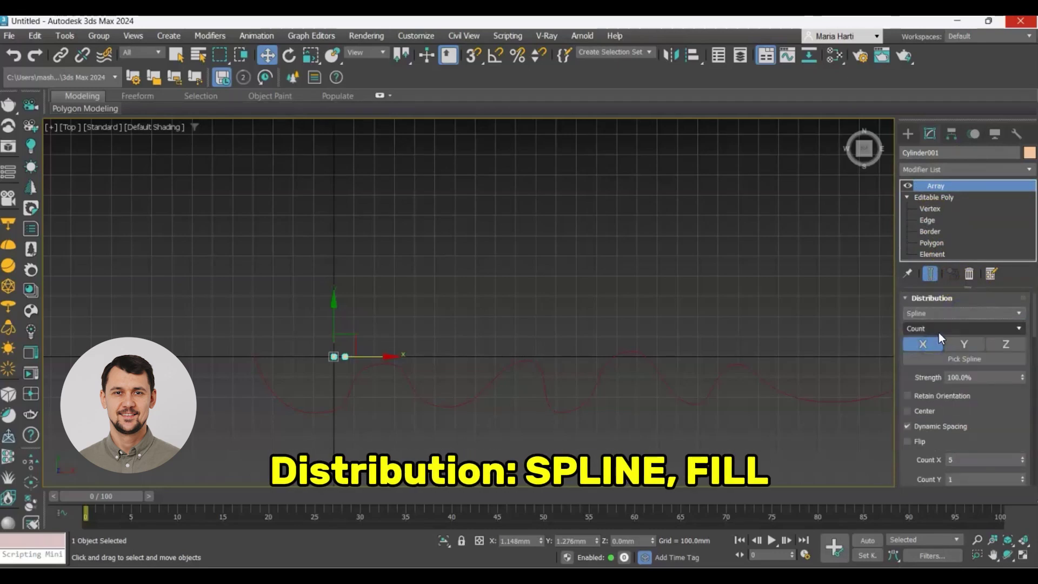
click(951, 330)
click(929, 369)
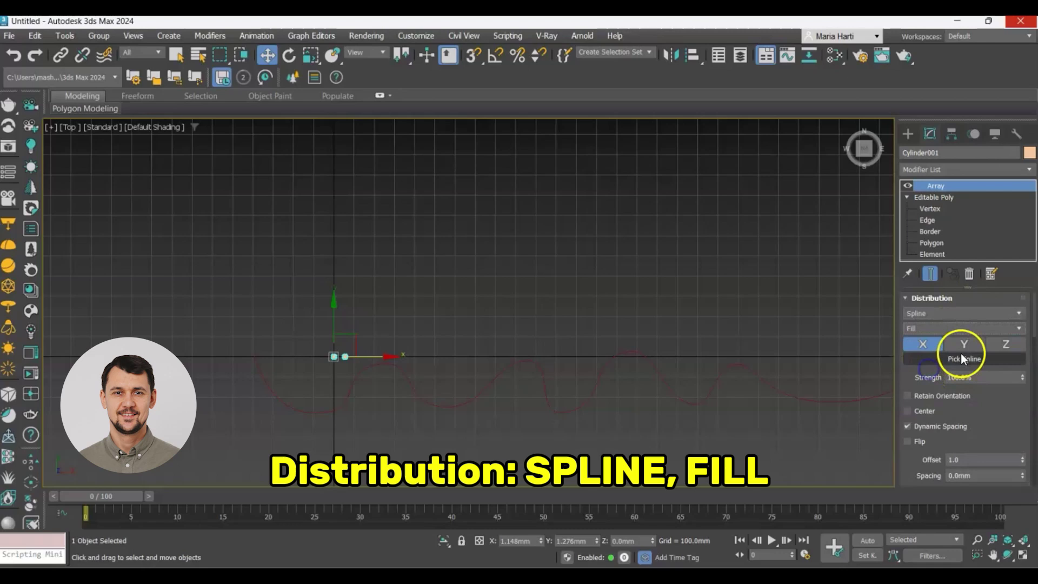
click(960, 359)
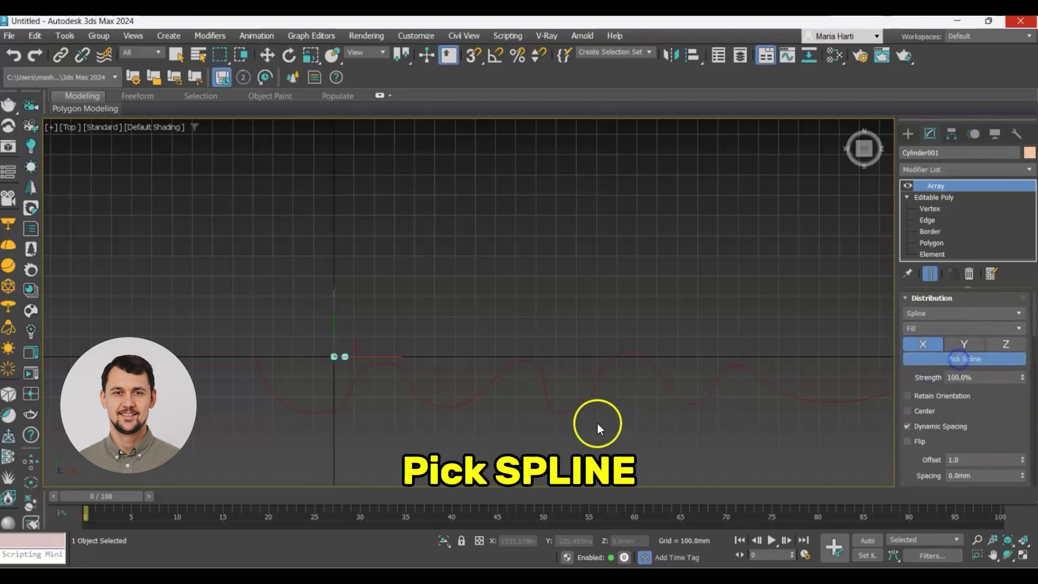
click(544, 373)
- Enable Array By Element for the cylinders and centre the elements by the X axis
scroll(462, 287, down, 2)
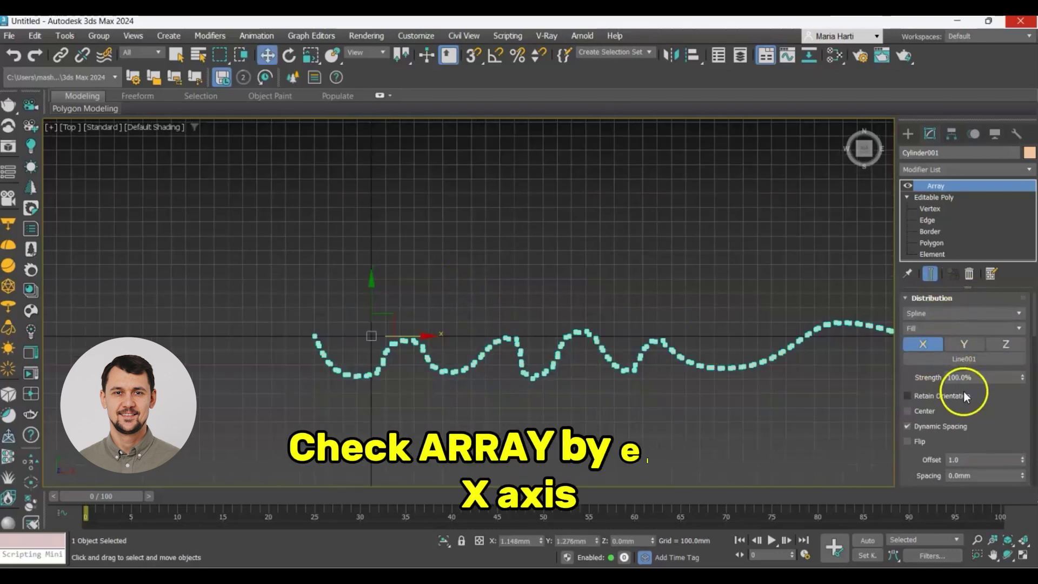
drag(989, 416, 980, 229)
drag(943, 449, 946, 370)
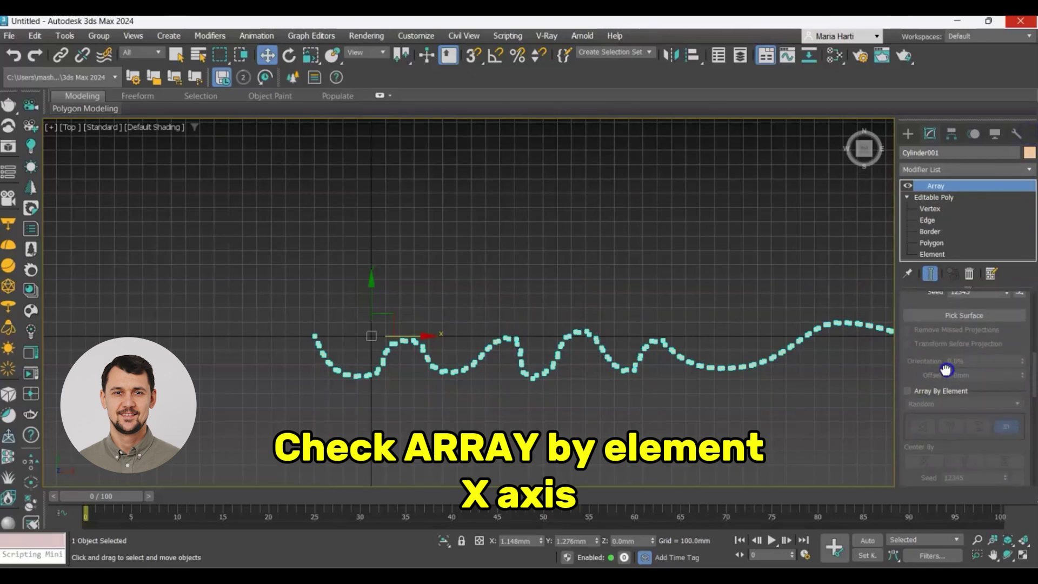
click(932, 392)
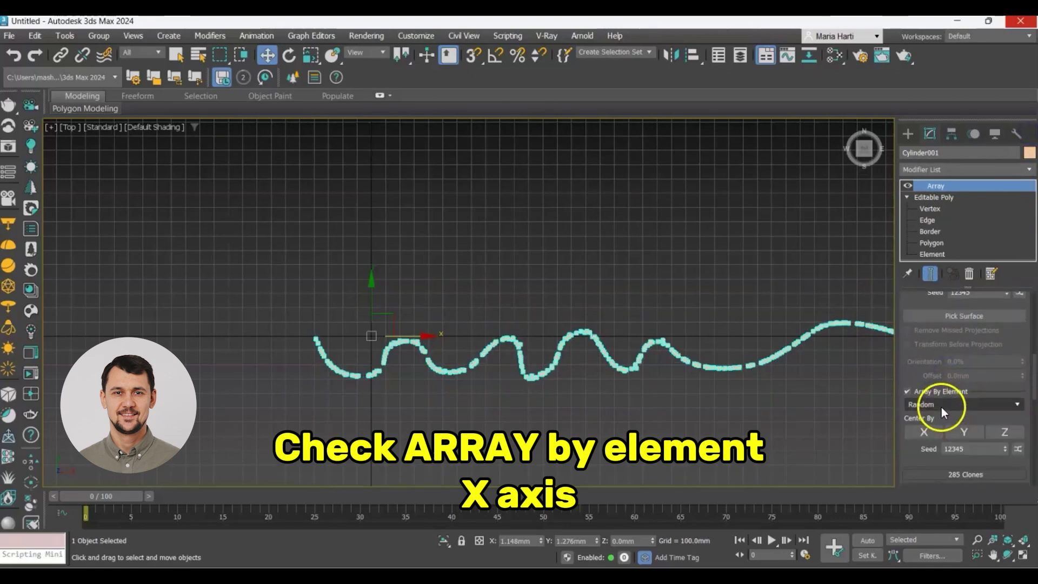
click(923, 432)
- Examine the arrayed slat wall close up from above and in perspective, checking that the cylinders follow the curve evenly
scroll(350, 380, up, 3)
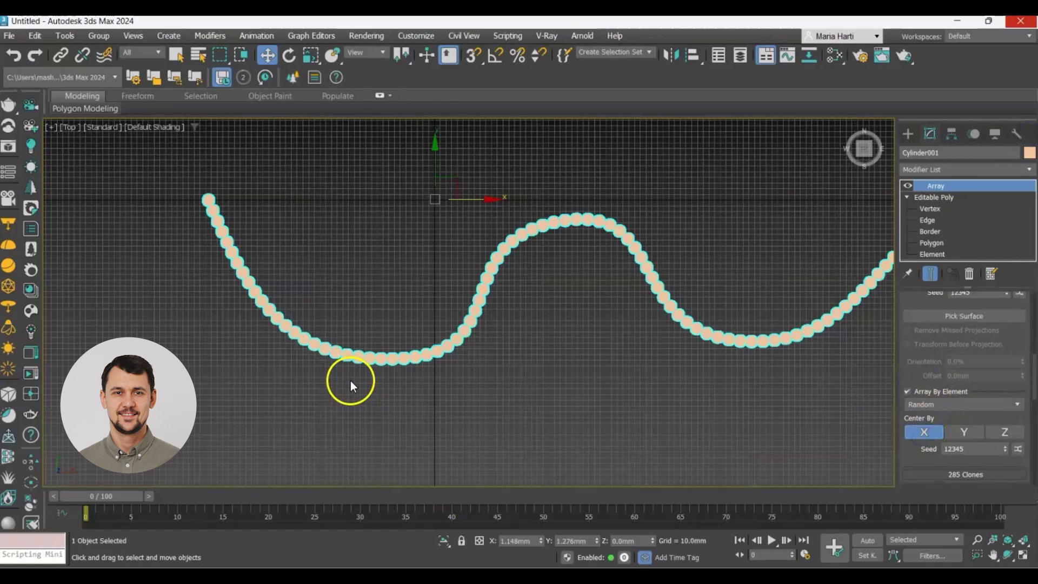
scroll(350, 381, down, 3)
key(p)
scroll(389, 402, down, 5)
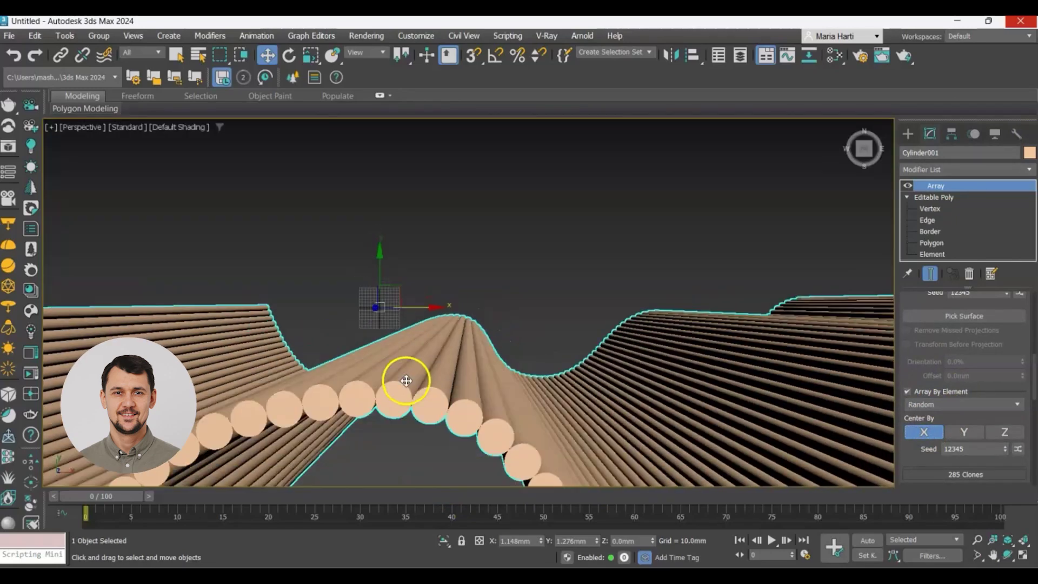
scroll(406, 380, down, 5)
alt+middle_drag(509, 405, 523, 345)
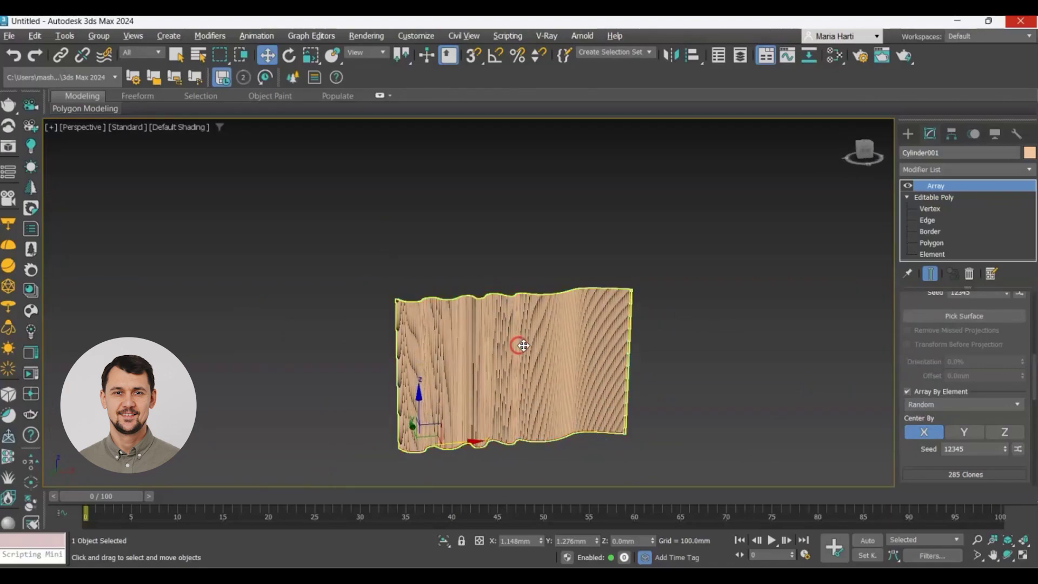
scroll(510, 359, up, 5)
scroll(498, 399, down, 3)
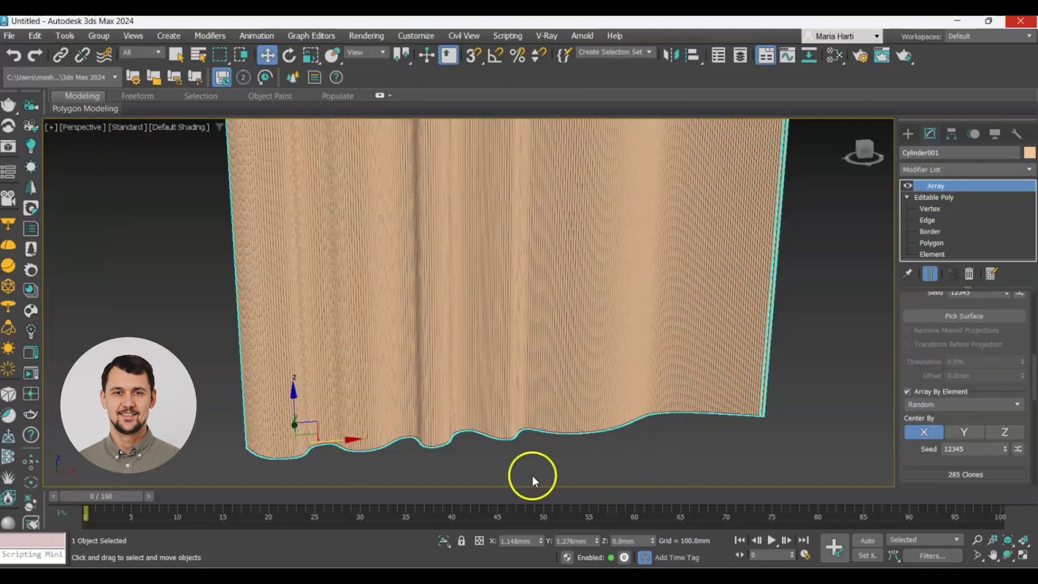
scroll(519, 461, up, 2)
alt+middle_drag(518, 460, 579, 449)
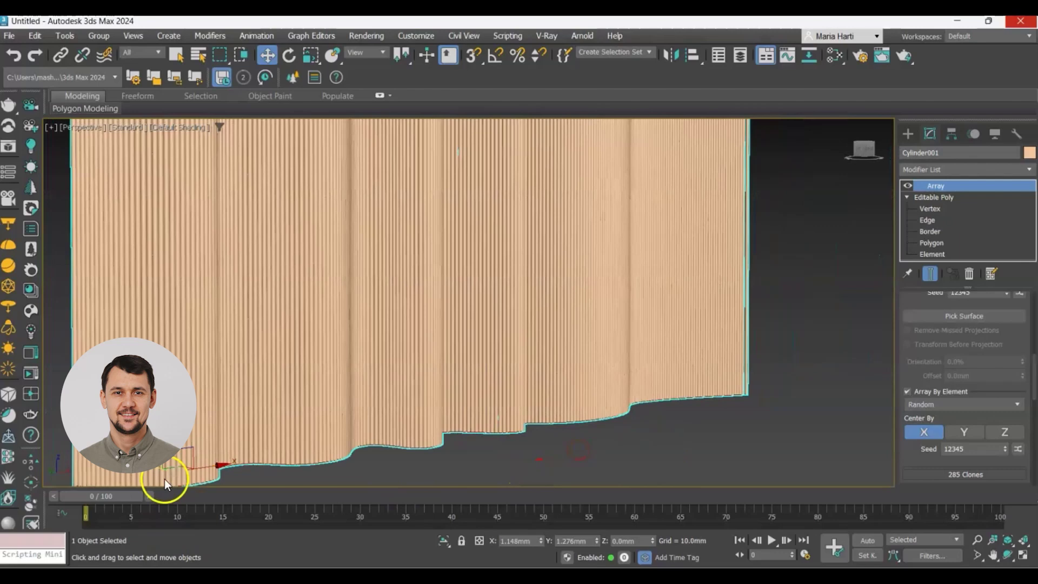
- Try wider array spacings of 14.7 mm and 16.7 mm between the slats along the spline
key(t)
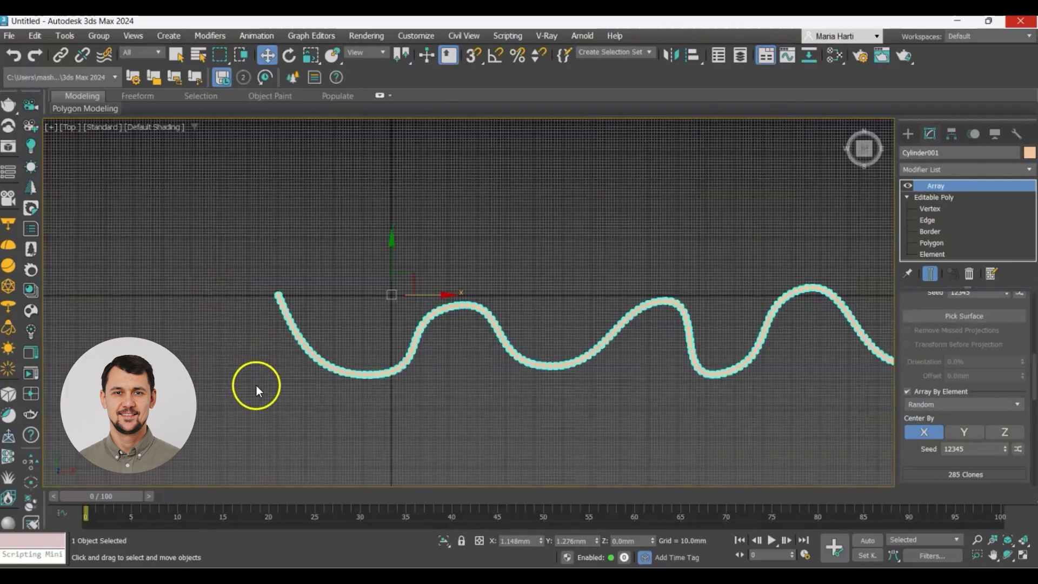
scroll(256, 384, down, 2)
middle_drag(546, 368, 545, 332)
scroll(287, 275, up, 5)
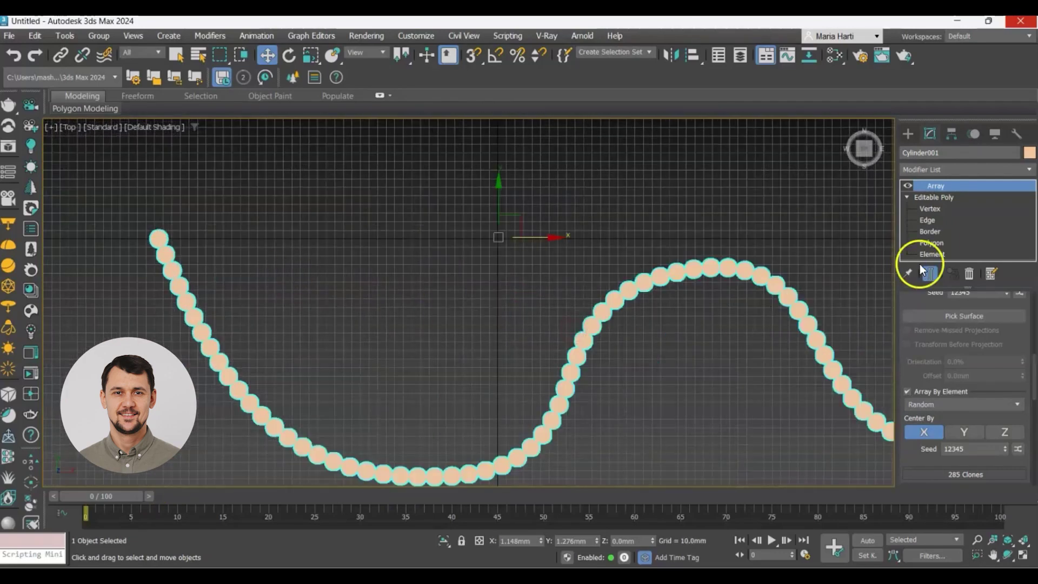
scroll(927, 335, up, 10)
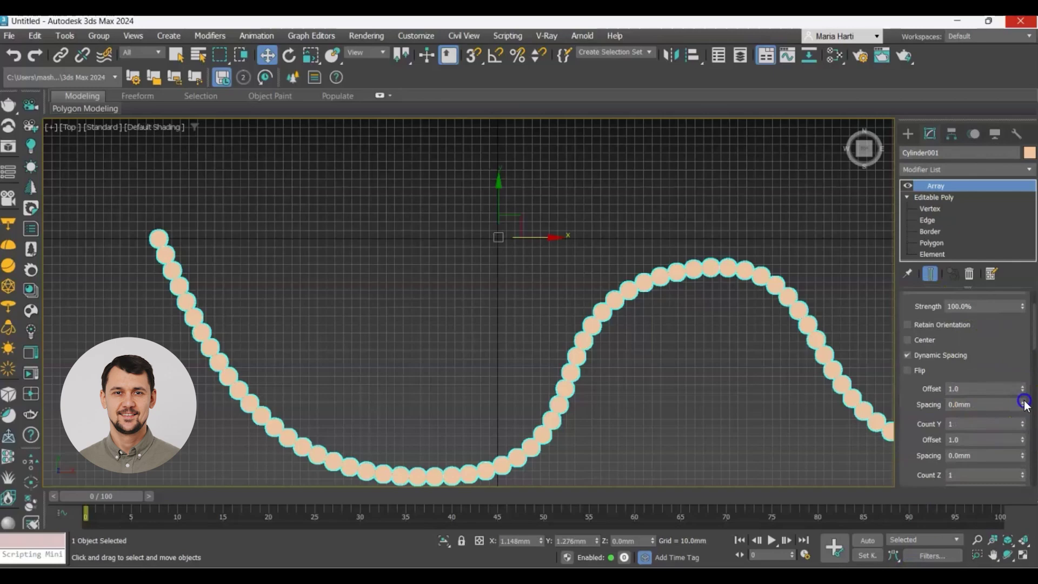
drag(1023, 403, 1016, 275)
scroll(436, 356, down, 3)
text(p)
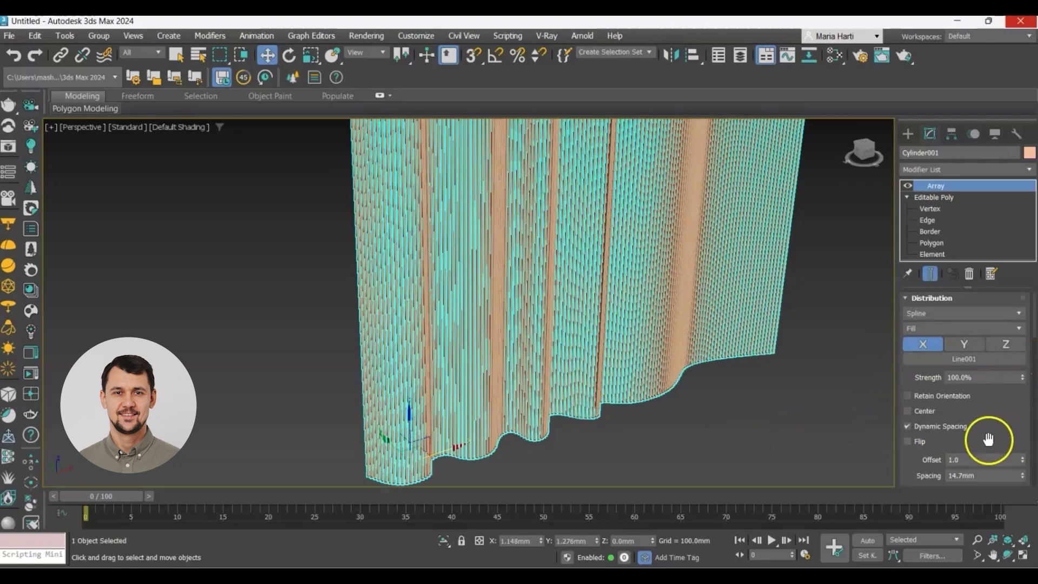
drag(976, 474, 874, 481)
text(16.7)
key(Return)
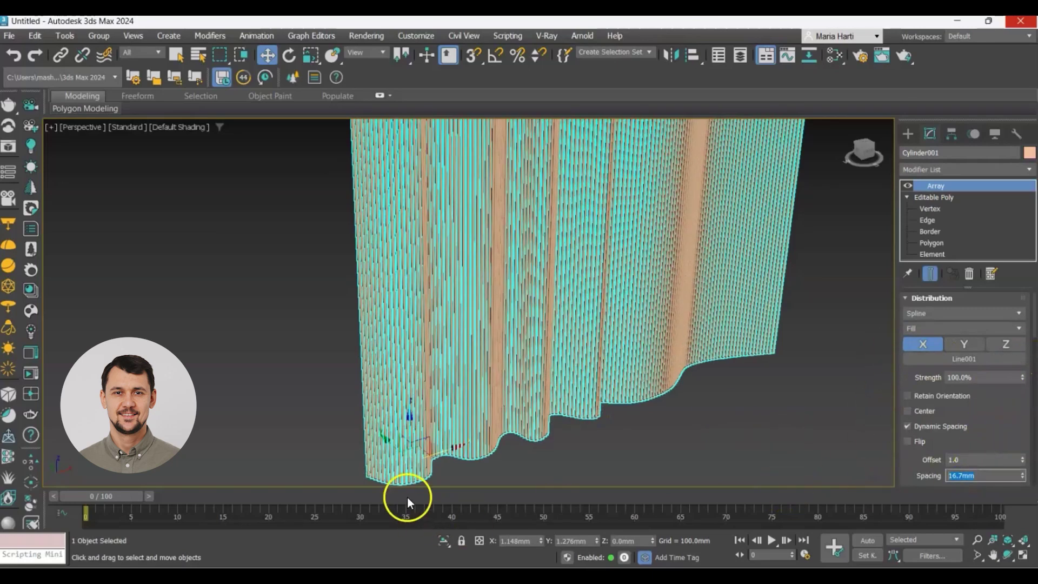
- Set the array's spacing along the spline to 2 mm and deselect the slat wall to check it
text(2)
key(Return)
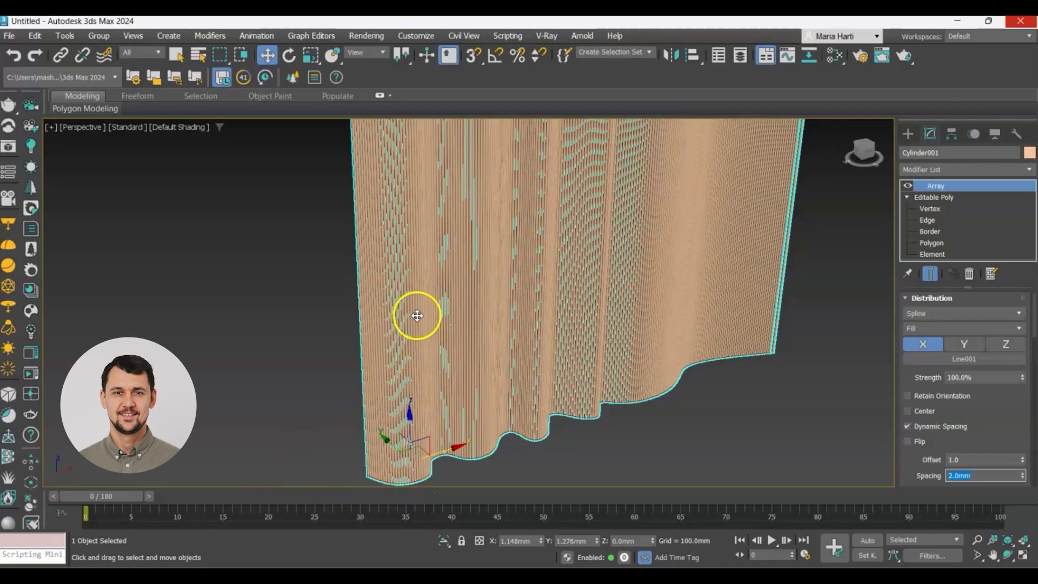
scroll(417, 315, up, 5)
scroll(391, 167, down, 6)
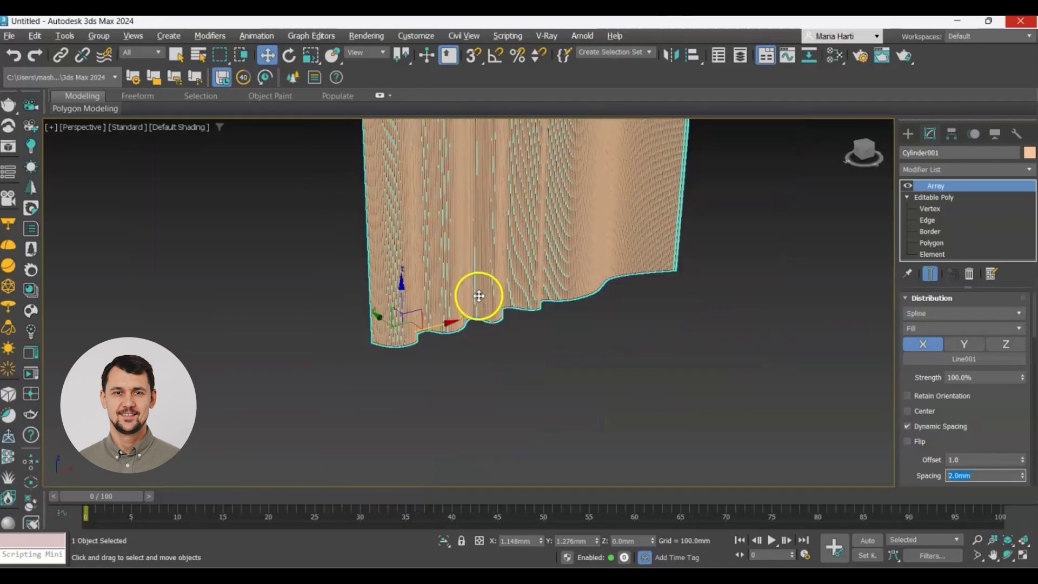
alt+middle_drag(478, 295, 567, 347)
click(568, 347)
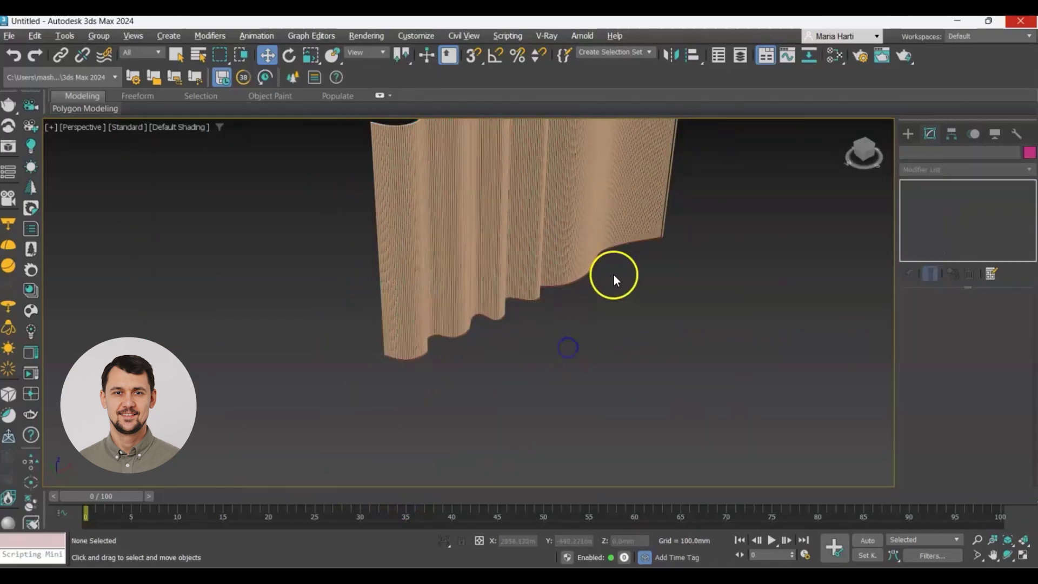
alt+middle_drag(615, 275, 609, 339)
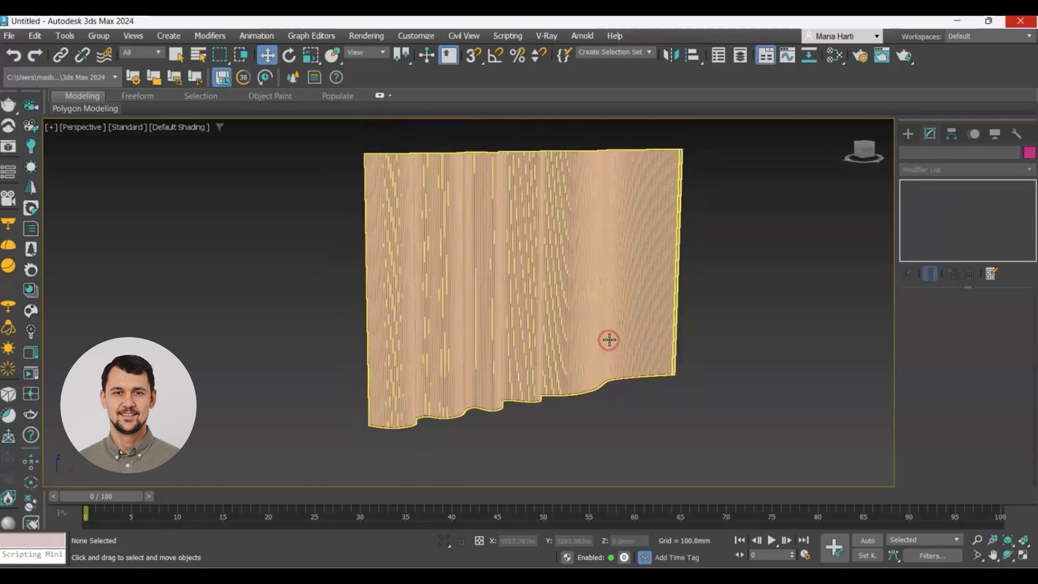
- Shorten the wavy line at vertex level by moving its end vertex inward, closer to the last crest
key(t)
key(z)
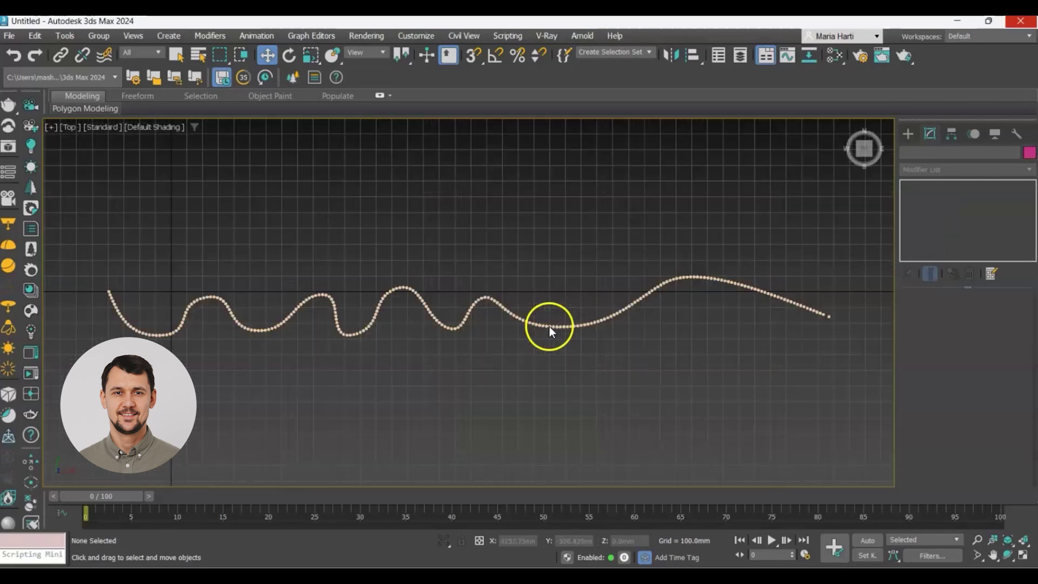
scroll(549, 327, down, 2)
scroll(739, 315, up, 10)
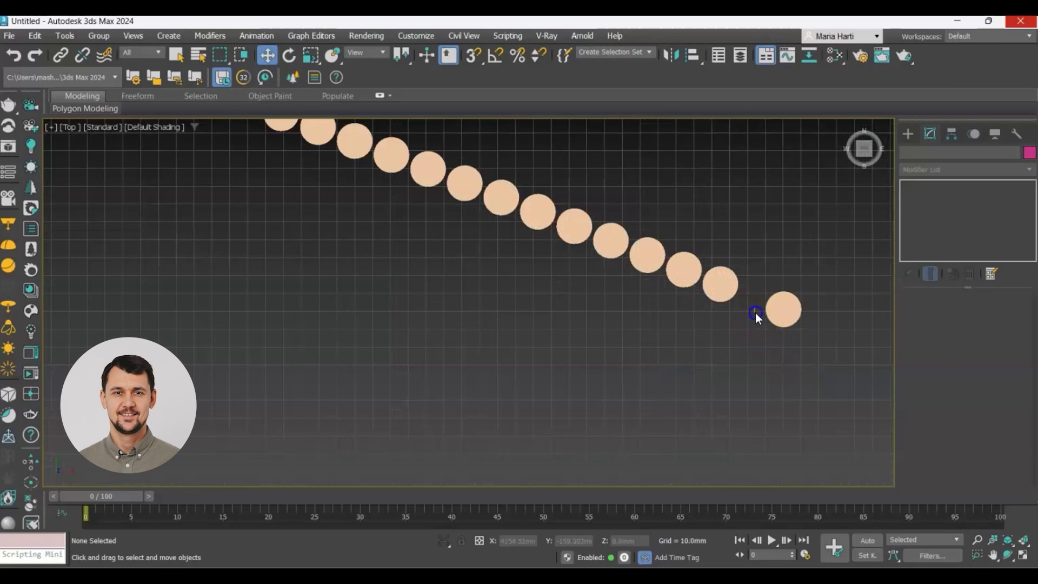
click(755, 313)
scroll(795, 219, down, 10)
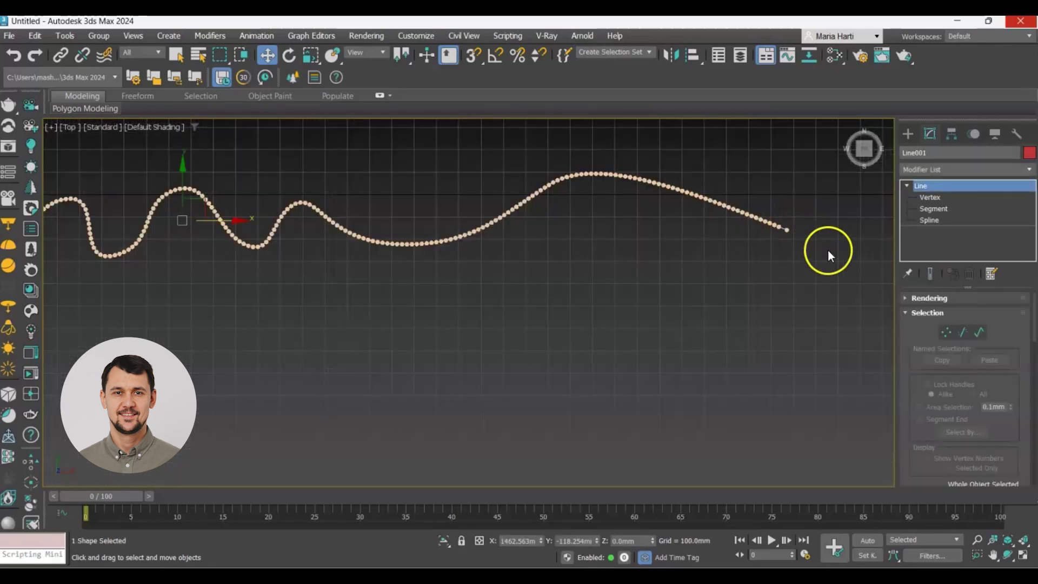
click(918, 196)
drag(827, 286, 783, 212)
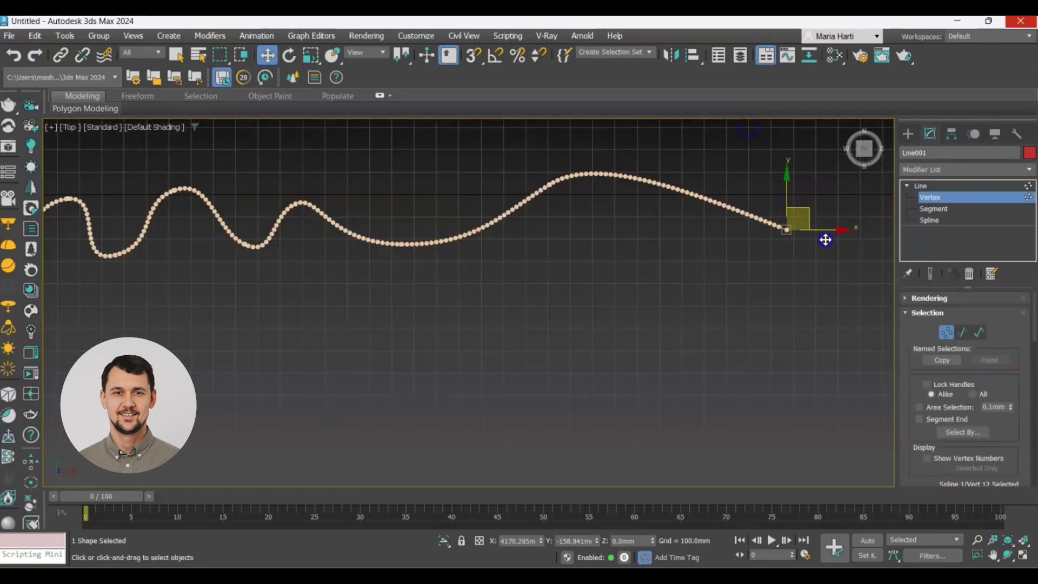
drag(826, 239, 798, 218)
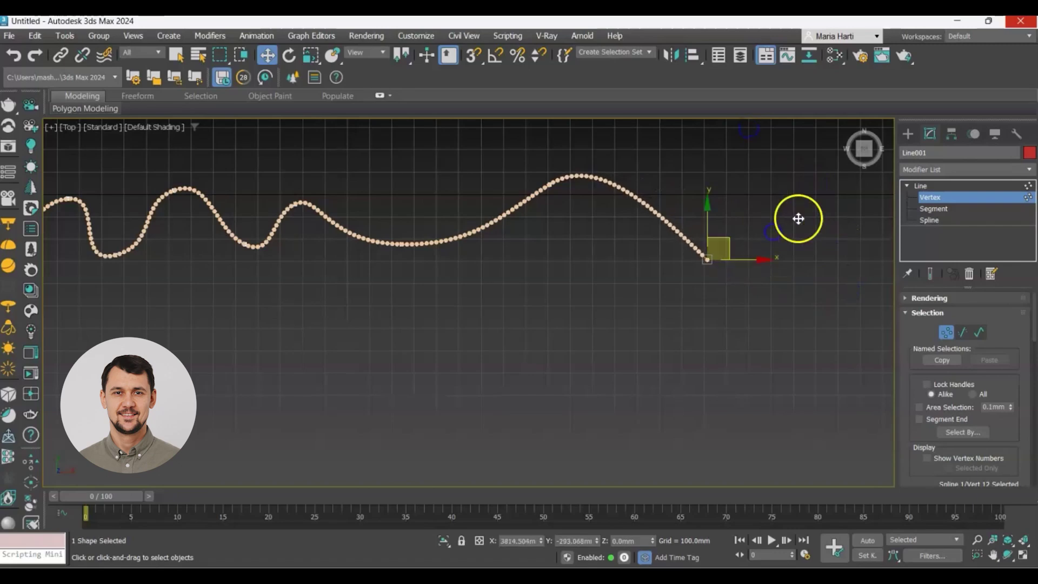
drag(695, 255, 697, 196)
- Deepen the wavy line's last trough by moving its vertex along Y to about -391 mm
mouse_move(657, 256)
alt+middle_down()
mouse_move(637, 225)
mouse_move(679, 215)
mouse_move(576, 299)
mouse_move(600, 325)
alt+middle_up()
drag(561, 294, 523, 212)
middle_drag(565, 294, 634, 417)
key(p)
scroll(613, 325, down, 5)
mouse_move(629, 294)
alt+middle_down()
mouse_move(647, 261)
mouse_move(638, 287)
alt+middle_up()
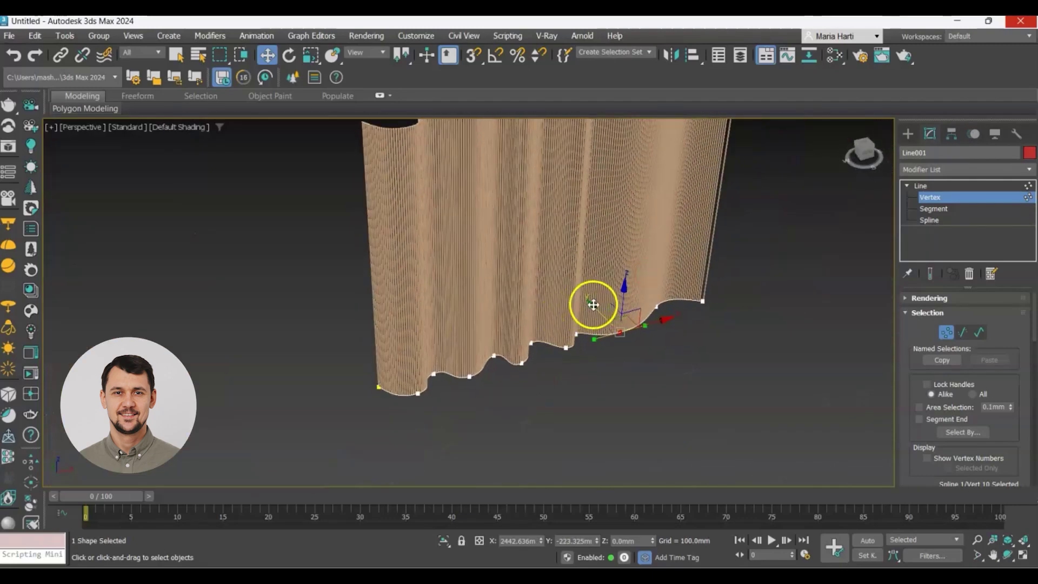
drag(593, 305, 630, 318)
- Refine the middle waves of the slat wall by adjusting the line's vertices at the third and second troughs
alt+middle_drag(629, 318, 622, 346)
scroll(515, 303, up, 5)
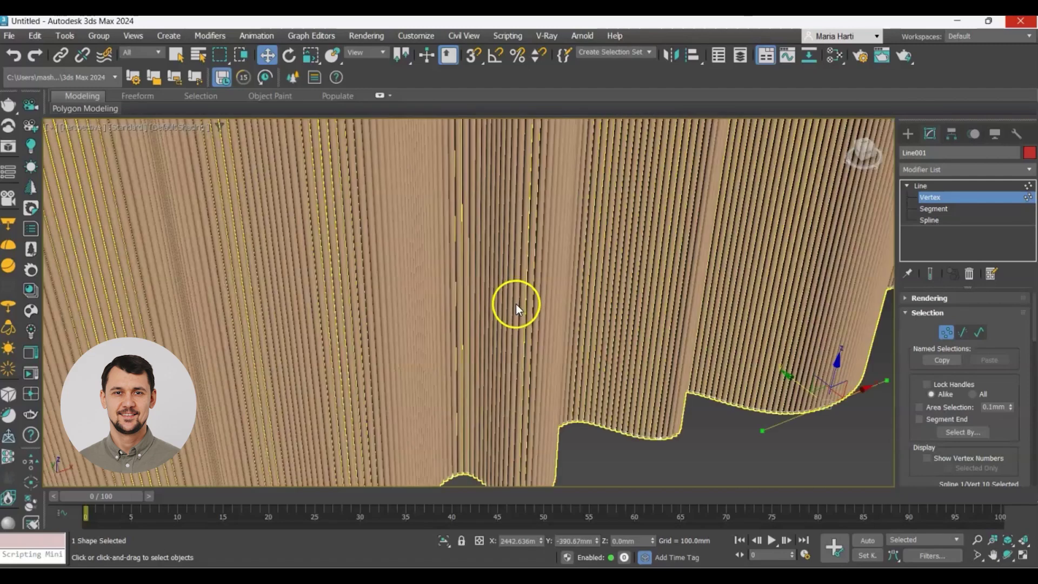
scroll(515, 304, down, 2)
mouse_move(563, 417)
mouse_down()
mouse_move(537, 387)
mouse_move(559, 404)
mouse_up()
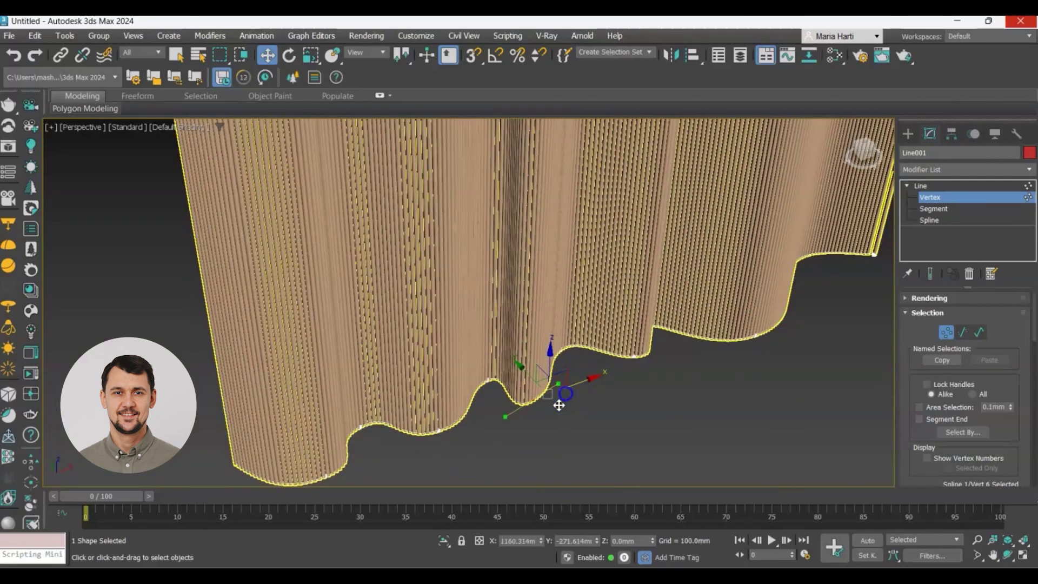
mouse_move(478, 417)
mouse_down()
mouse_move(503, 406)
mouse_move(483, 417)
mouse_up()
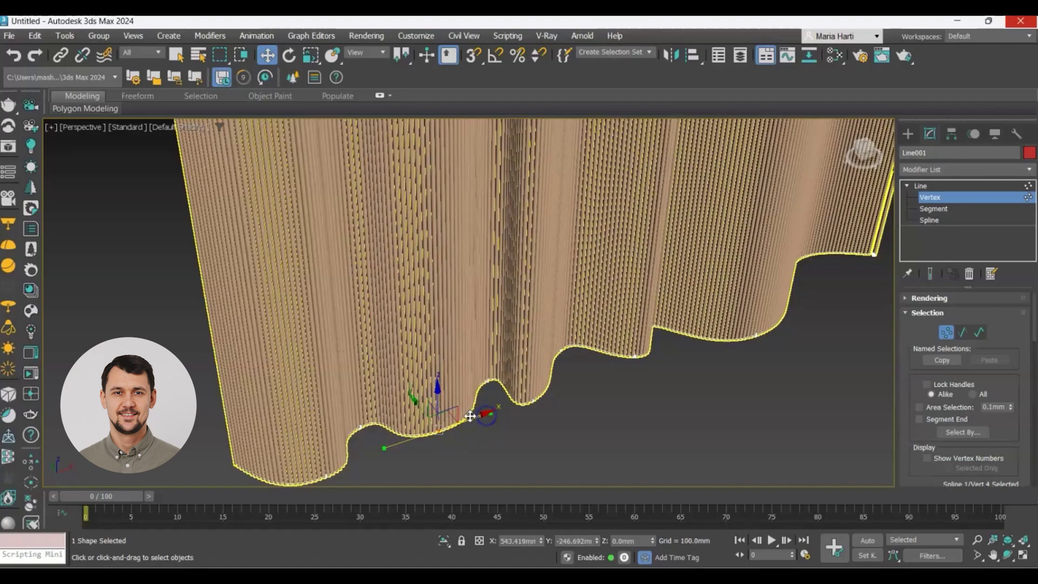
alt+middle_drag(481, 417, 419, 445)
alt+middle_drag(434, 306, 410, 422)
drag(403, 429, 395, 406)
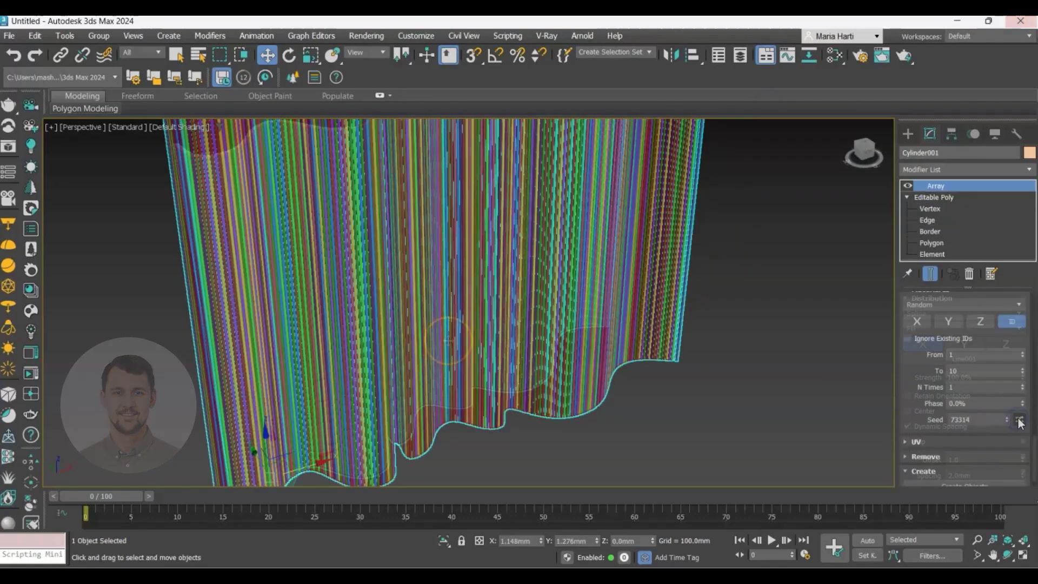
- Randomize the seed of the array's random material IDs to vary the slat colours
click(1019, 420)
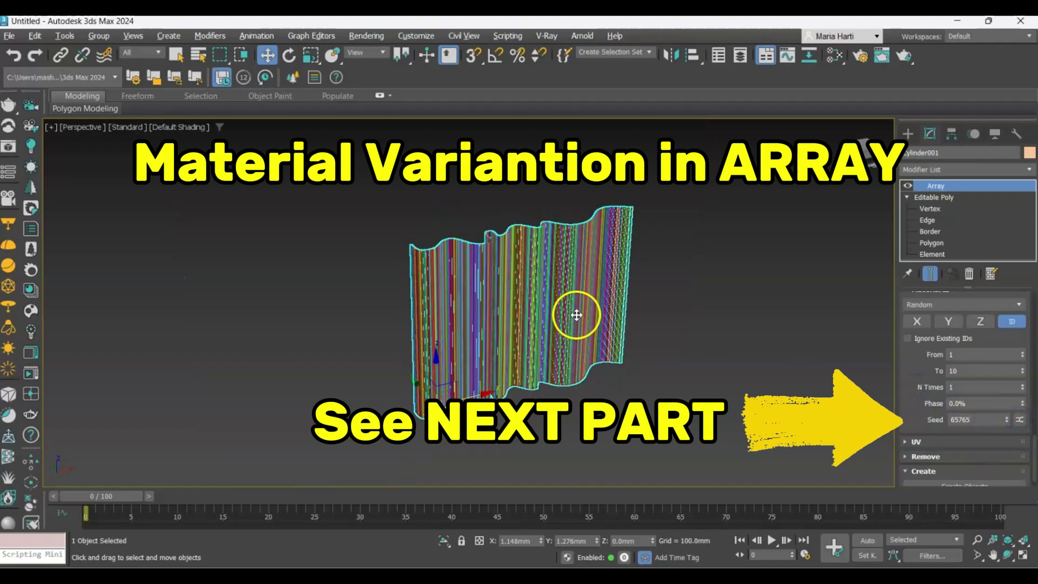
- Examine the coloured slats up close and review the Array modifier's distribution and Material ID settings
scroll(565, 248, up, 5)
scroll(528, 336, up, 3)
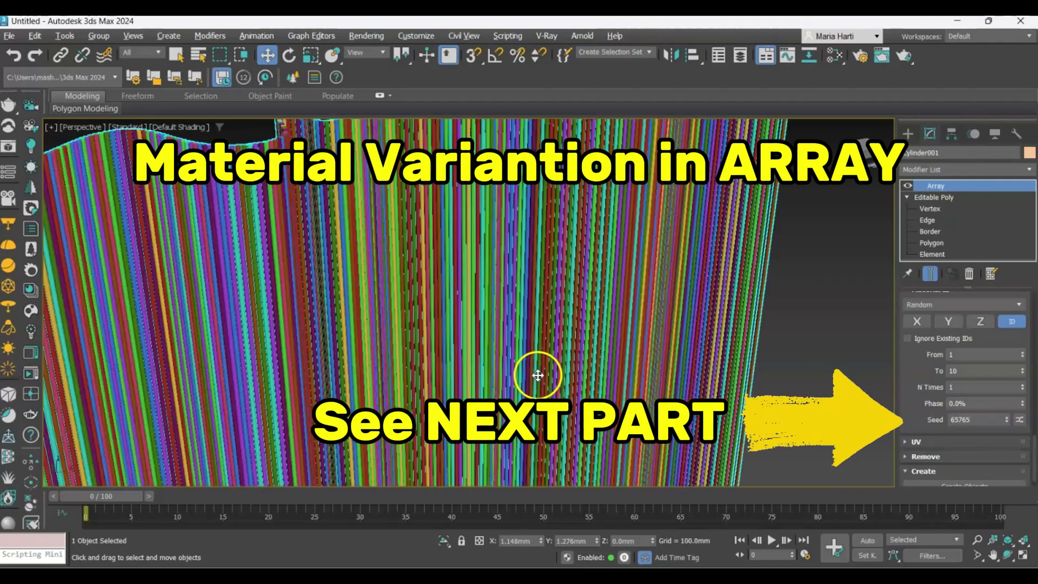
scroll(537, 366, down, 4)
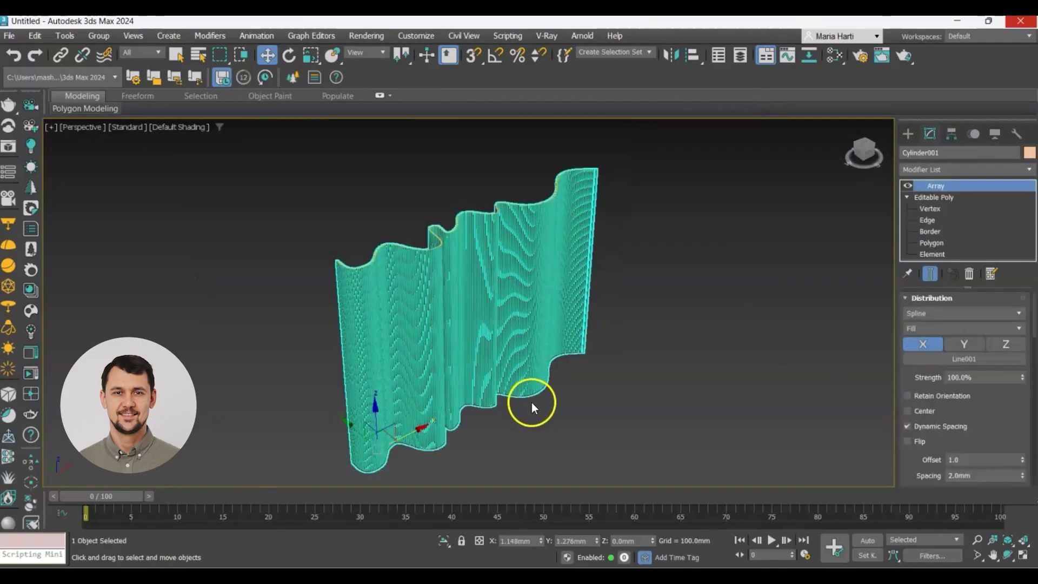
scroll(990, 418, down, 5)
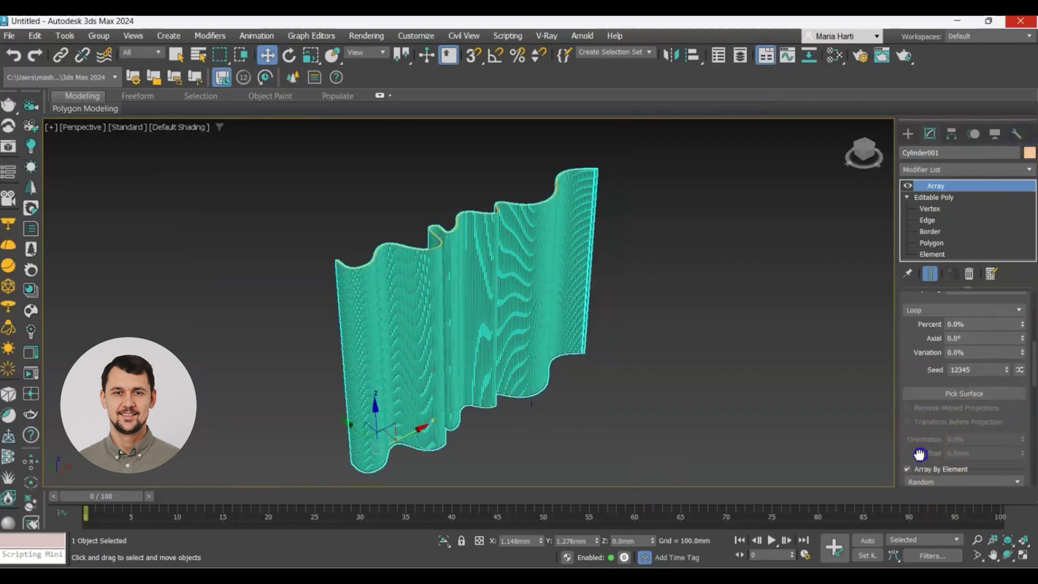
drag(919, 455, 922, 204)
drag(927, 413, 961, 157)
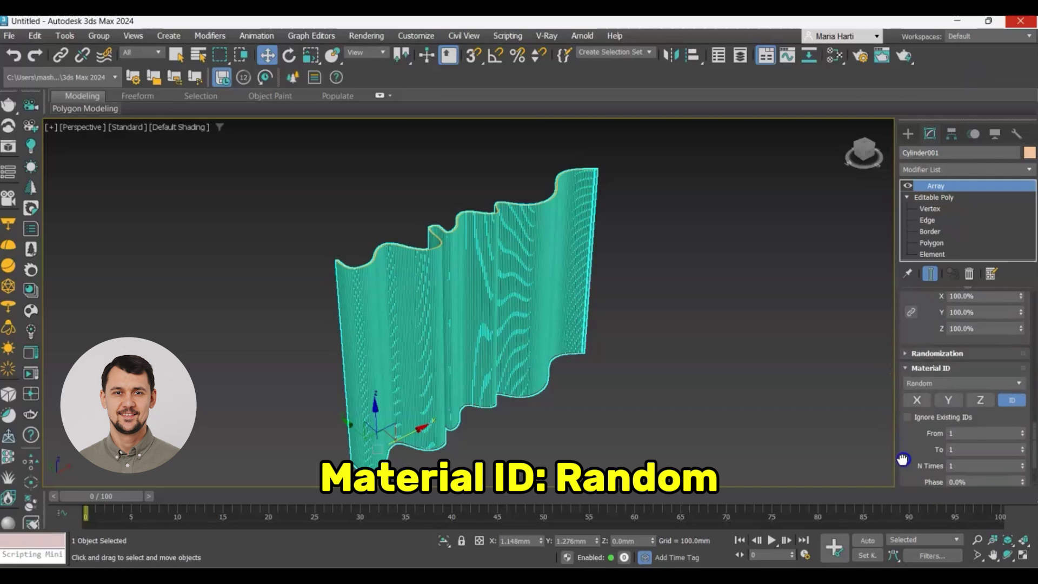
drag(902, 459, 905, 441)
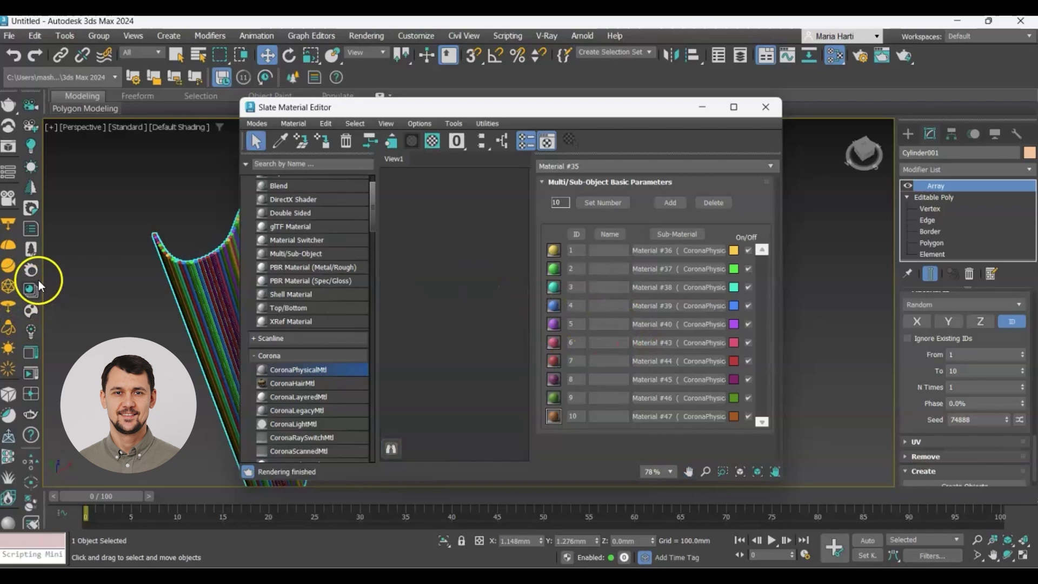
- Open the Corona Material Library at the Wood category and arrange it beside the Slate Material Editor
click(39, 281)
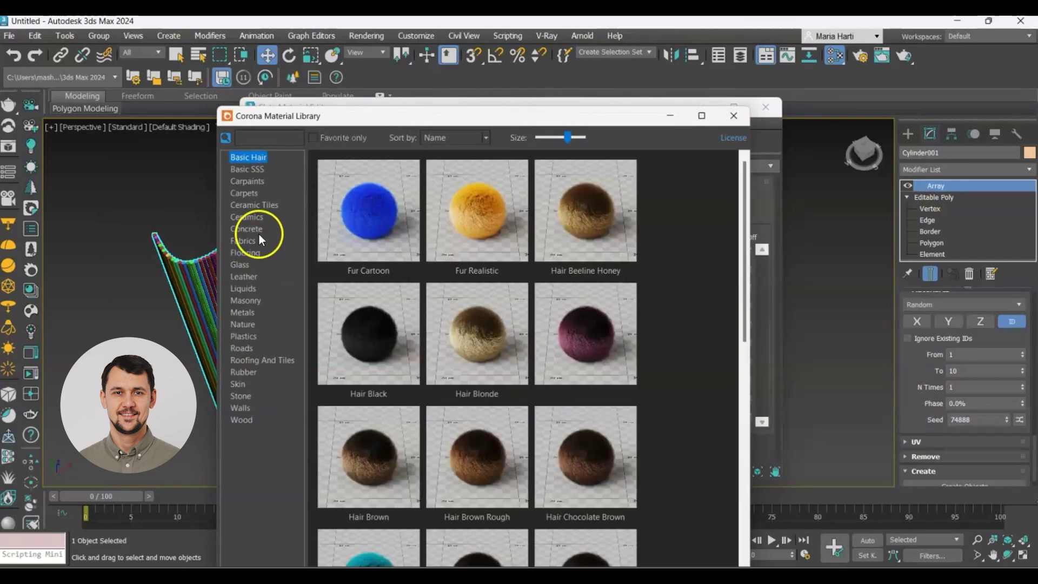
click(241, 420)
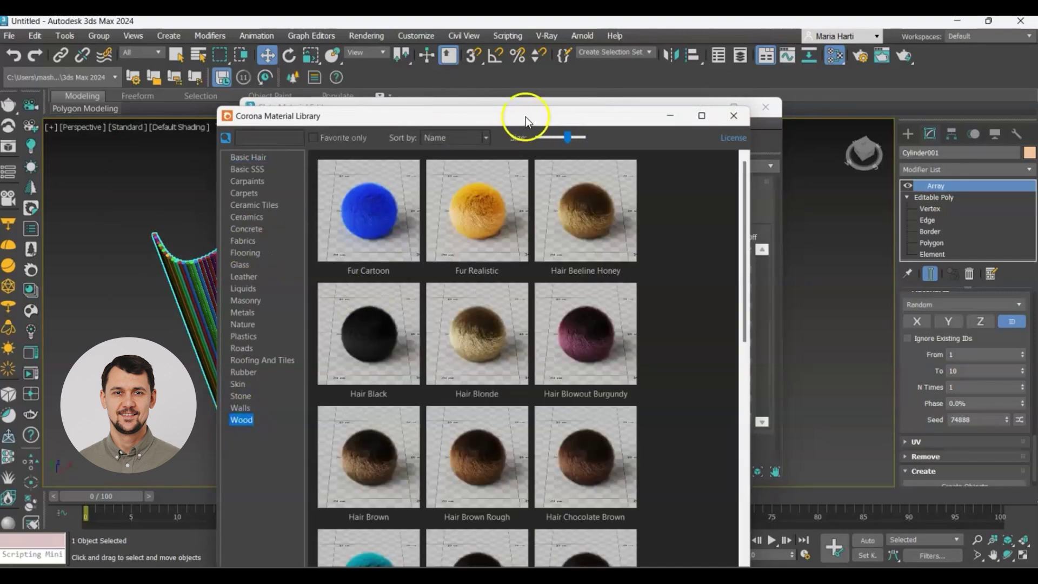
drag(396, 112, 266, 106)
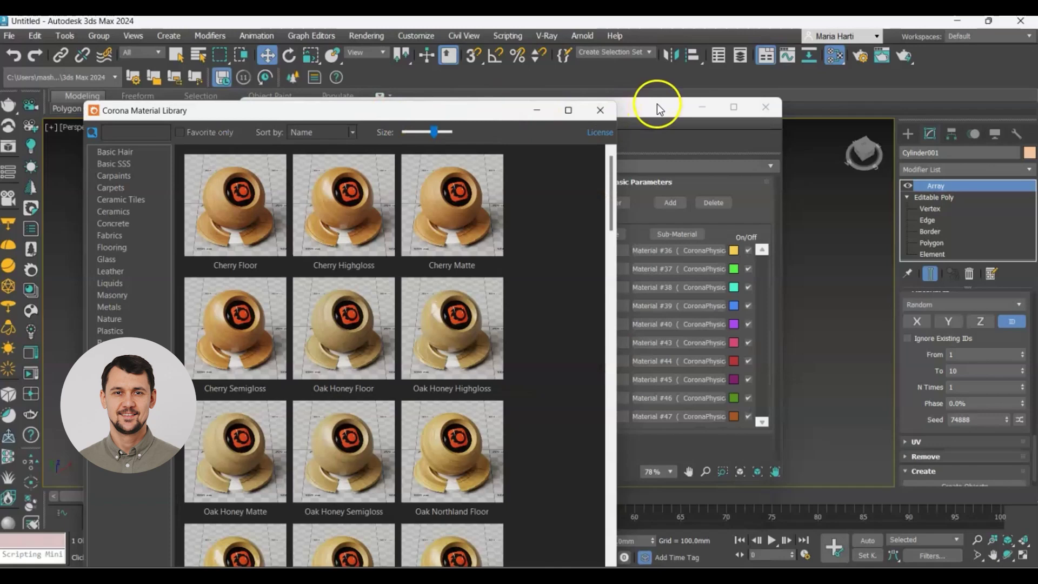
drag(656, 106, 876, 122)
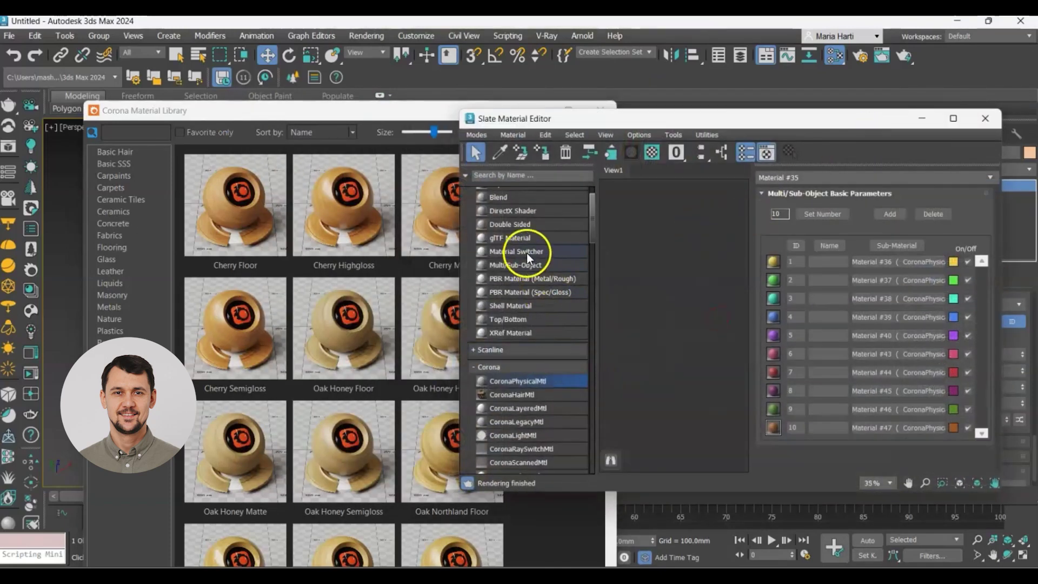
- Add a new Multi/Sub-Object material to the Slate Material Editor's node view
drag(513, 262, 562, 280)
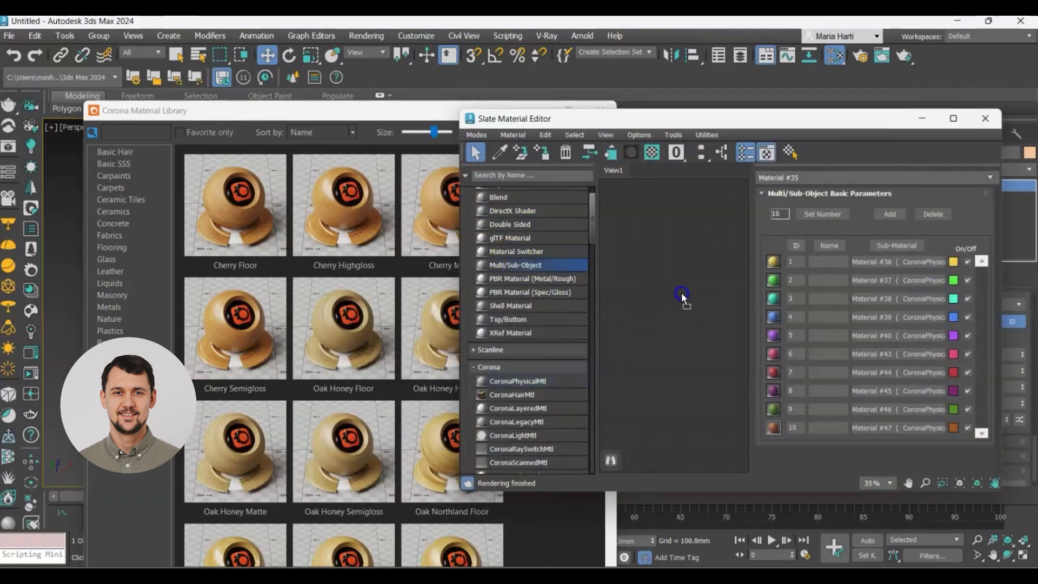
drag(681, 293, 681, 293)
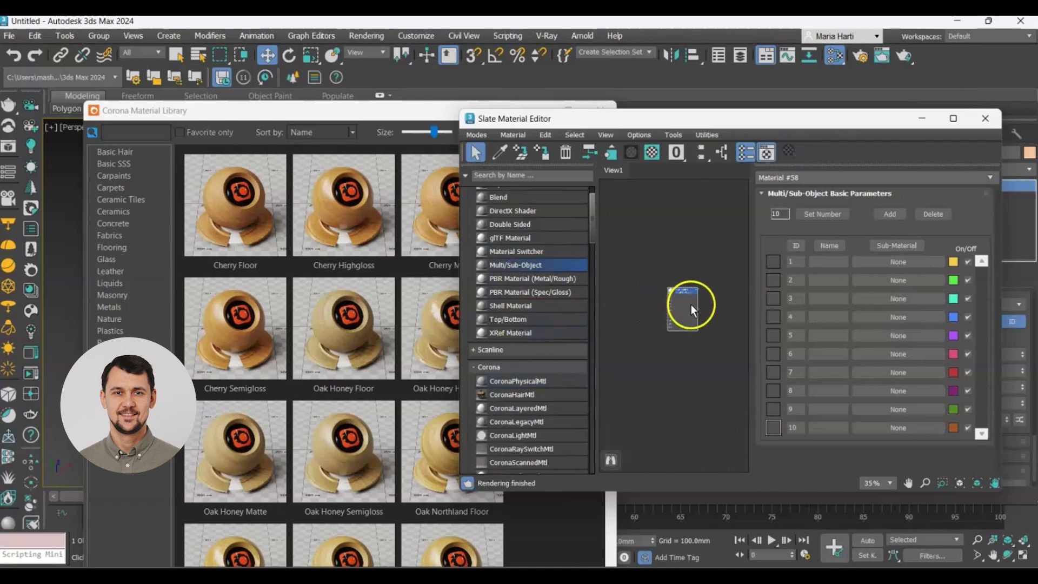
middle_drag(691, 304, 719, 313)
- Add the Walnut Semigloss wood material from the Corona library to the node view and maximize the Slate Material Editor
drag(432, 114, 360, 91)
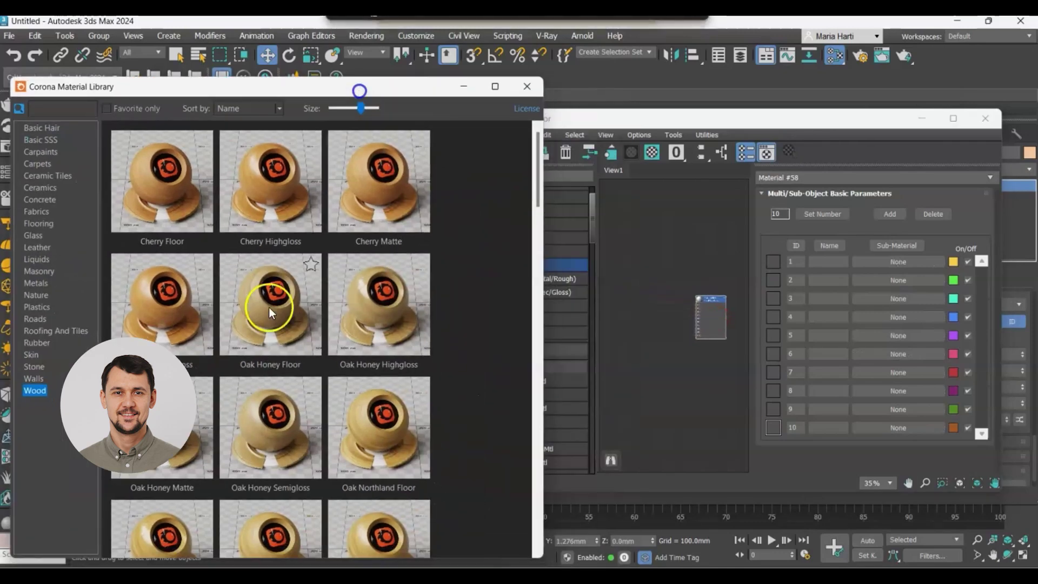
scroll(269, 311, down, 3)
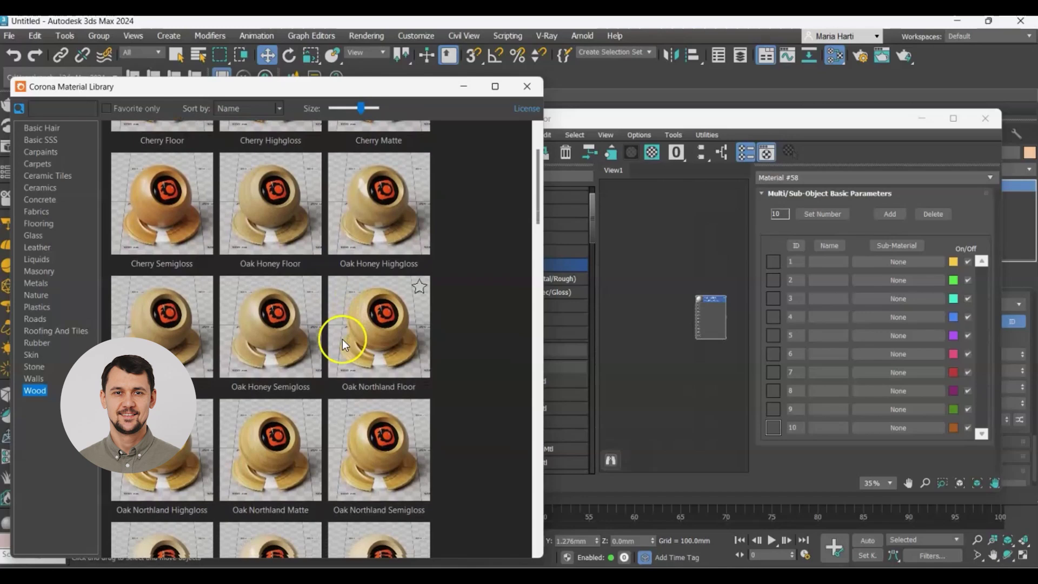
scroll(342, 339, down, 2)
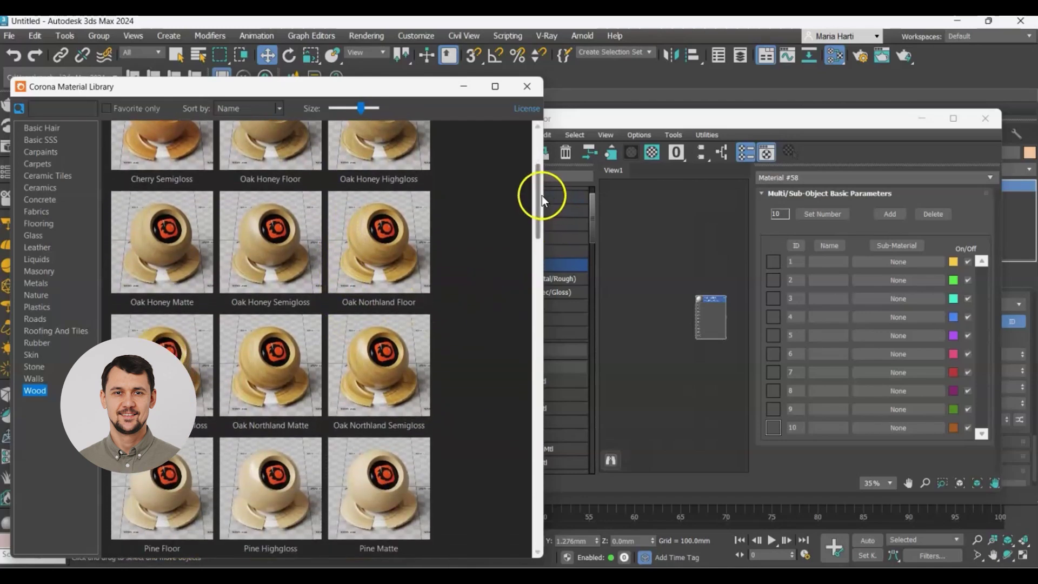
drag(542, 196, 533, 268)
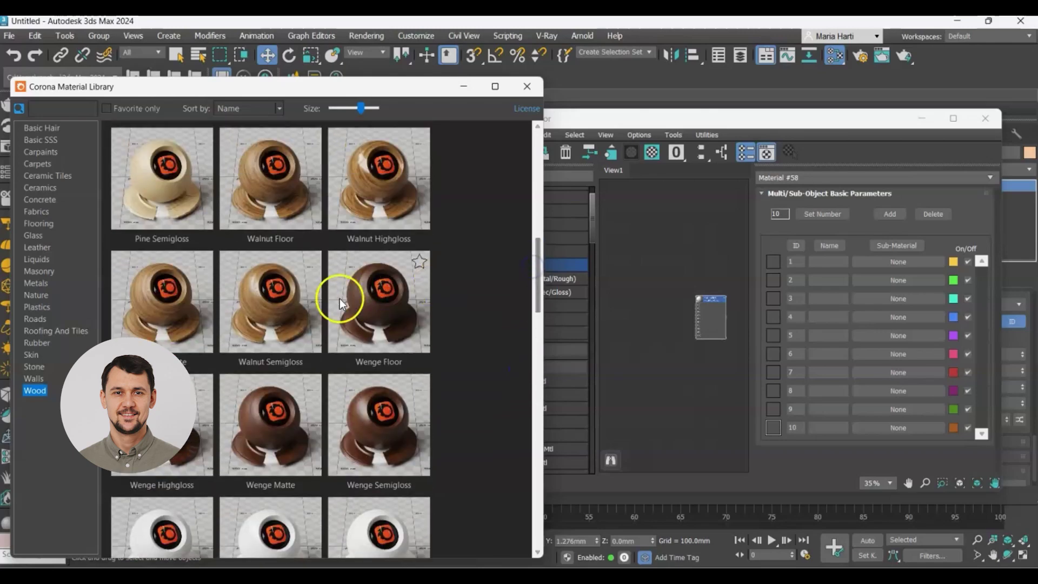
drag(254, 311, 371, 309)
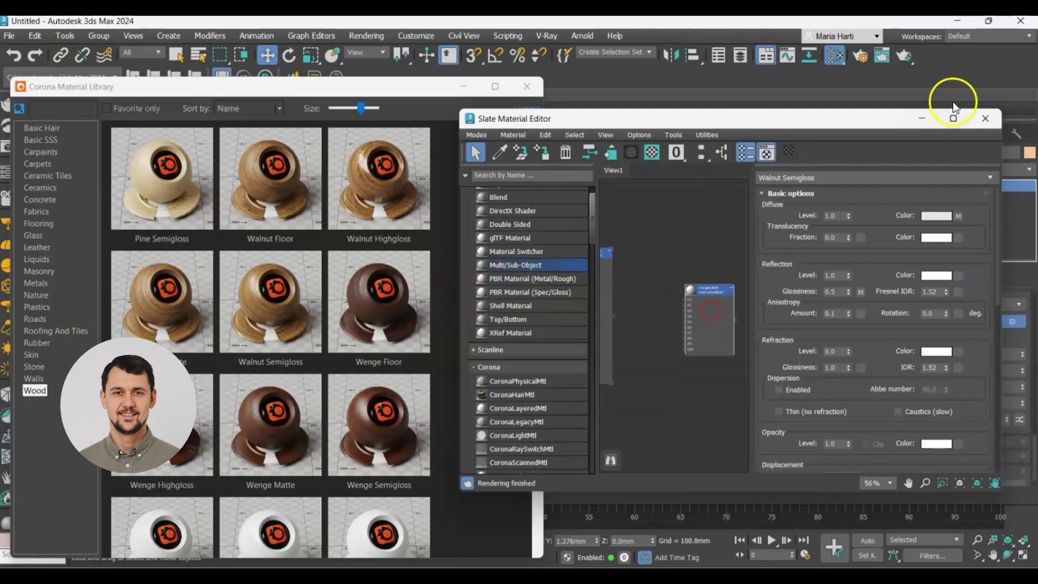
click(952, 118)
- Set the number of sub-materials in the new Multi/Sub-Object material to 5
middle_drag(393, 288, 714, 352)
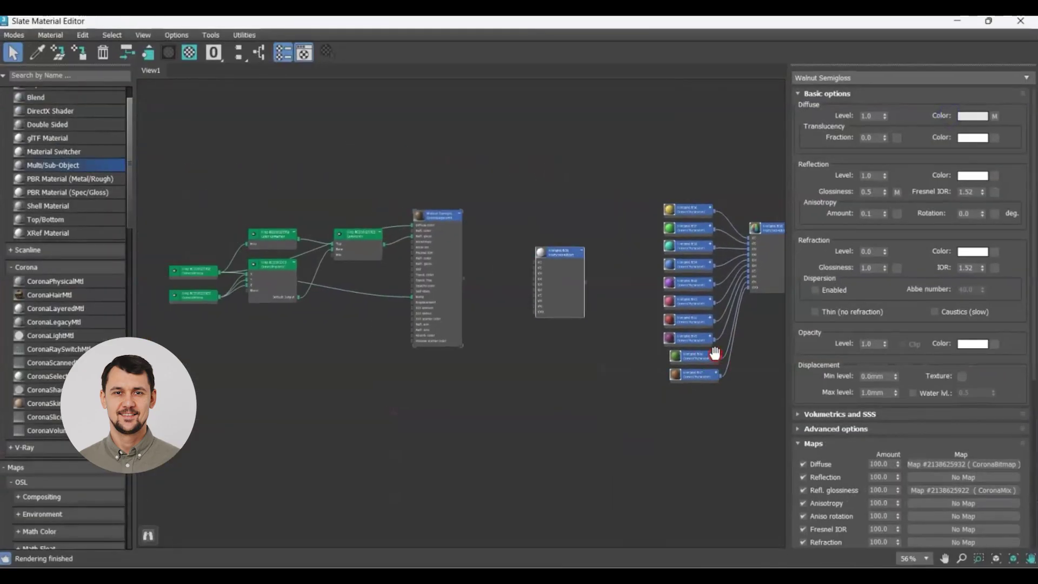
middle_drag(627, 297, 635, 304)
scroll(574, 271, up, 4)
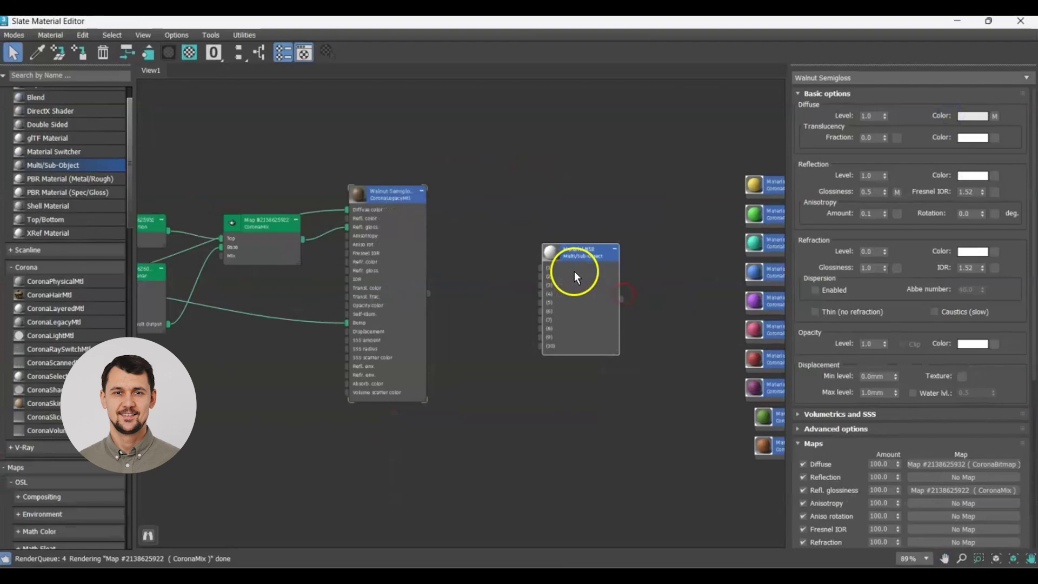
double_click(586, 246)
click(864, 114)
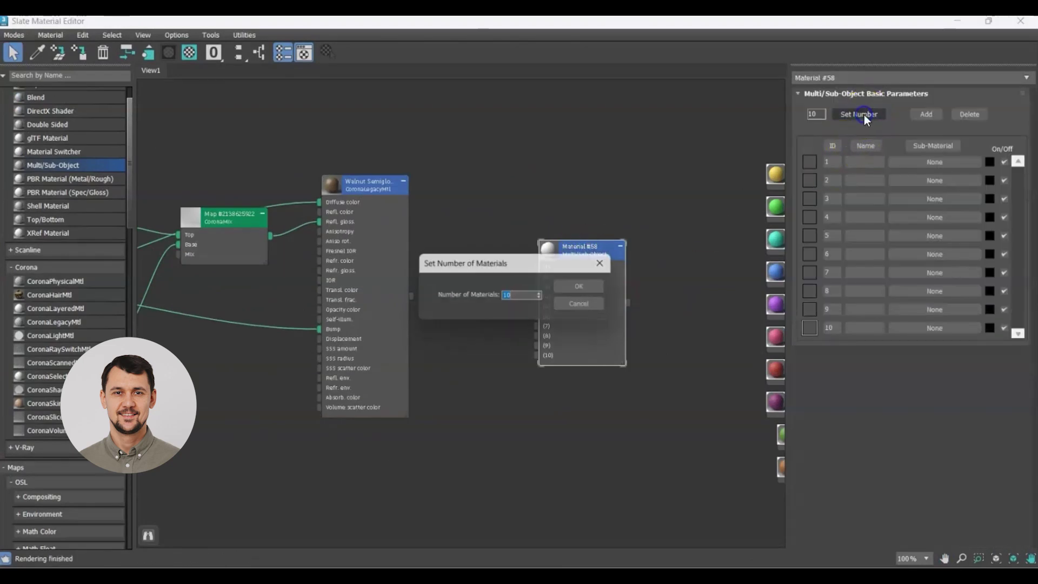
text(5)
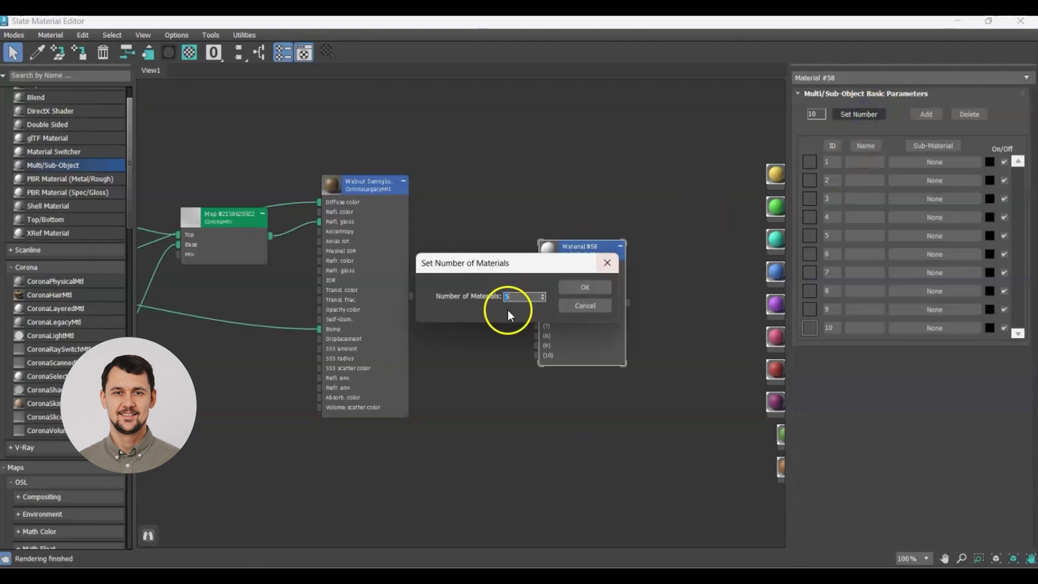
click(588, 286)
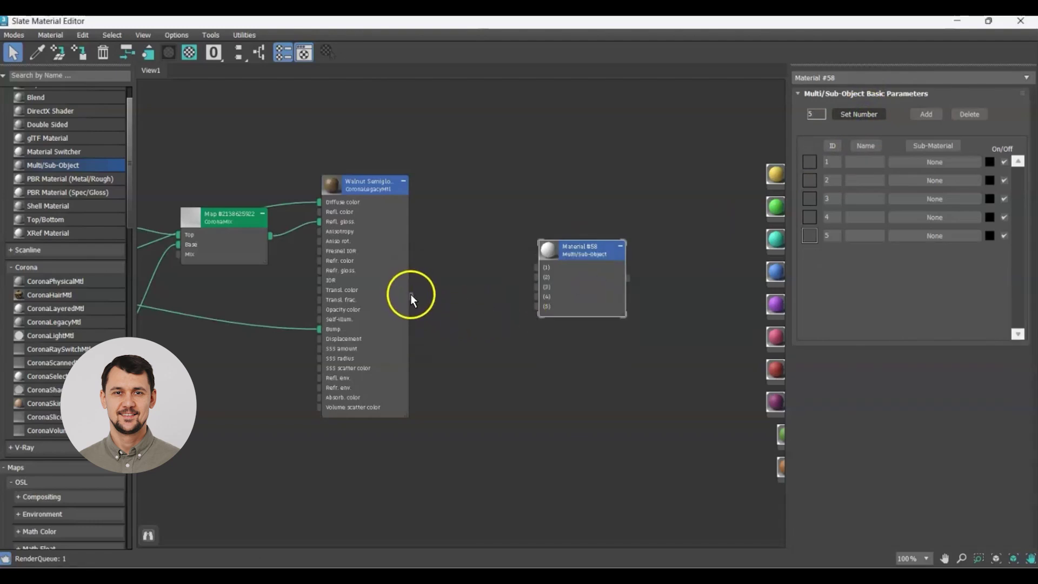
- Connect Walnut Semigloss to slot 1 of the Multi/Sub-Object material, then collapse its node and connect a copy of it to slot 2
drag(410, 295, 617, 261)
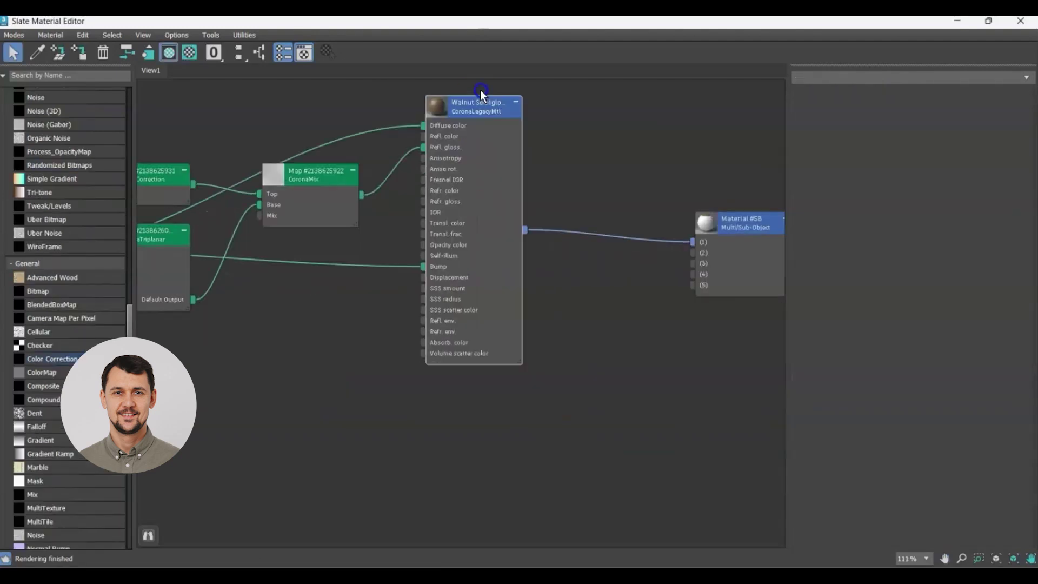
drag(481, 92, 485, 77)
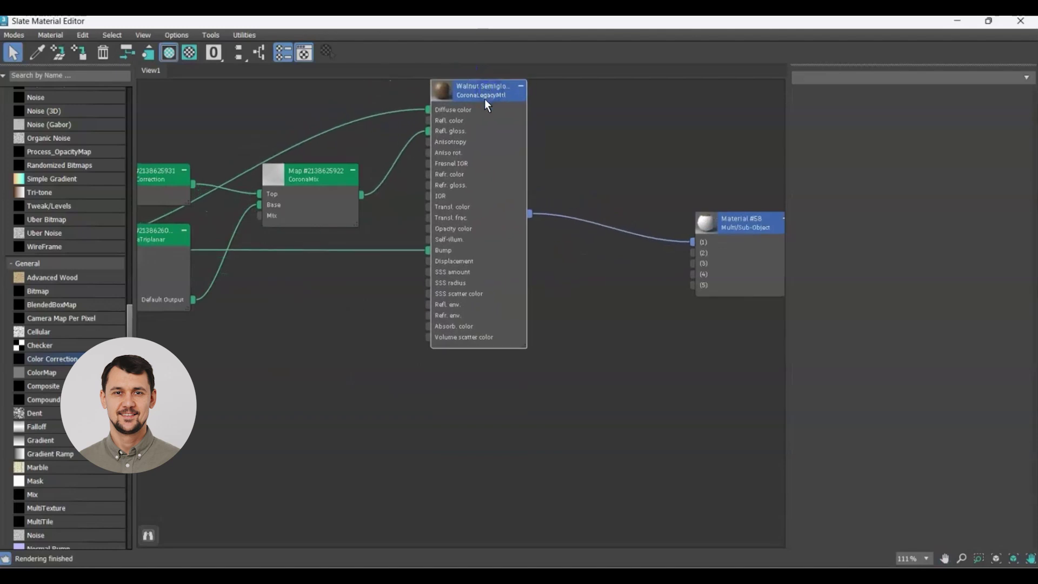
click(519, 86)
shift+drag(483, 92, 692, 253)
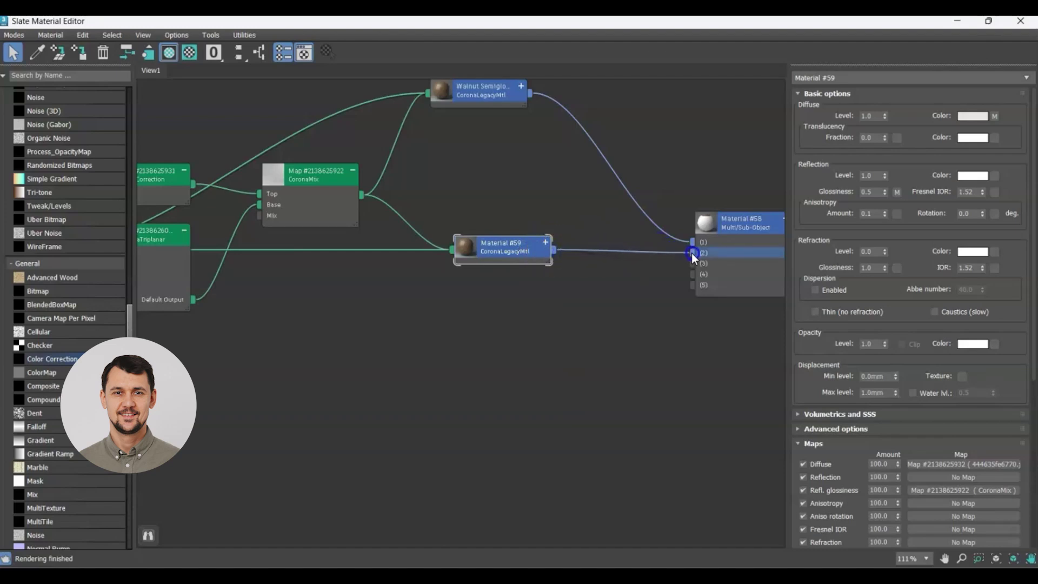
- Expand the copied walnut material and insert a Color Correction map into its diffuse colour connection
click(545, 242)
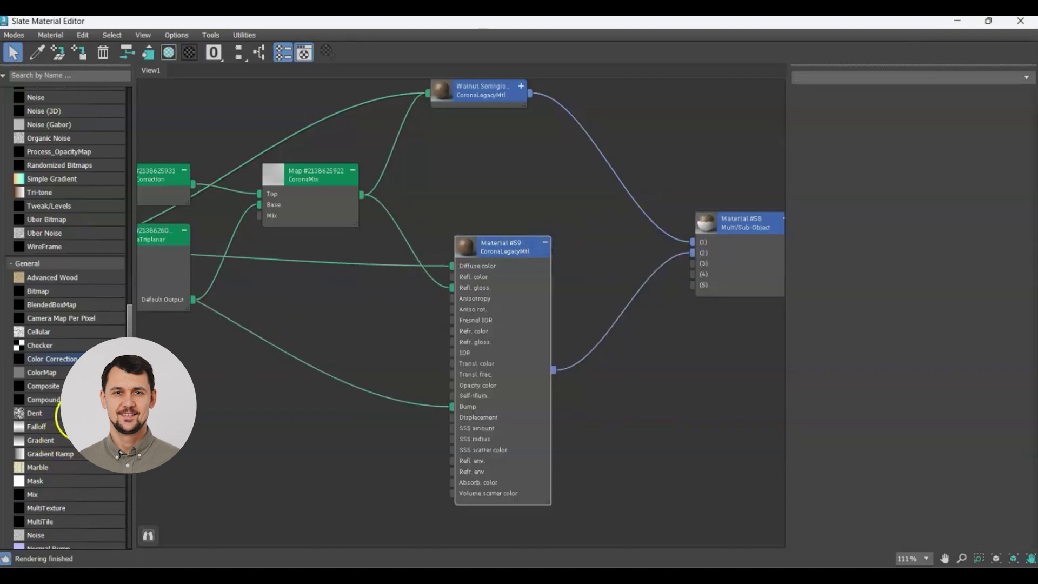
drag(74, 358, 339, 263)
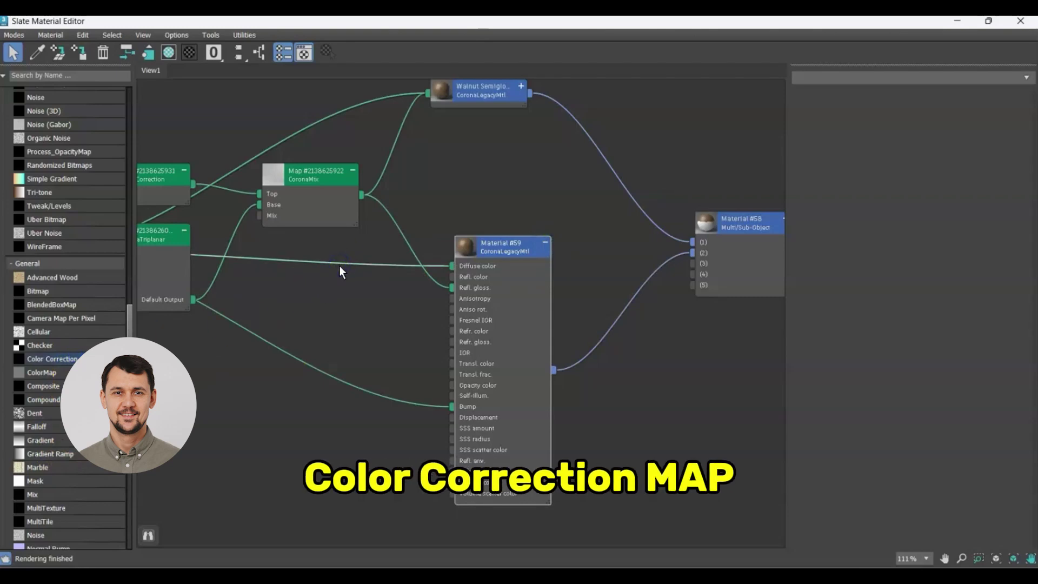
drag(339, 265, 339, 265)
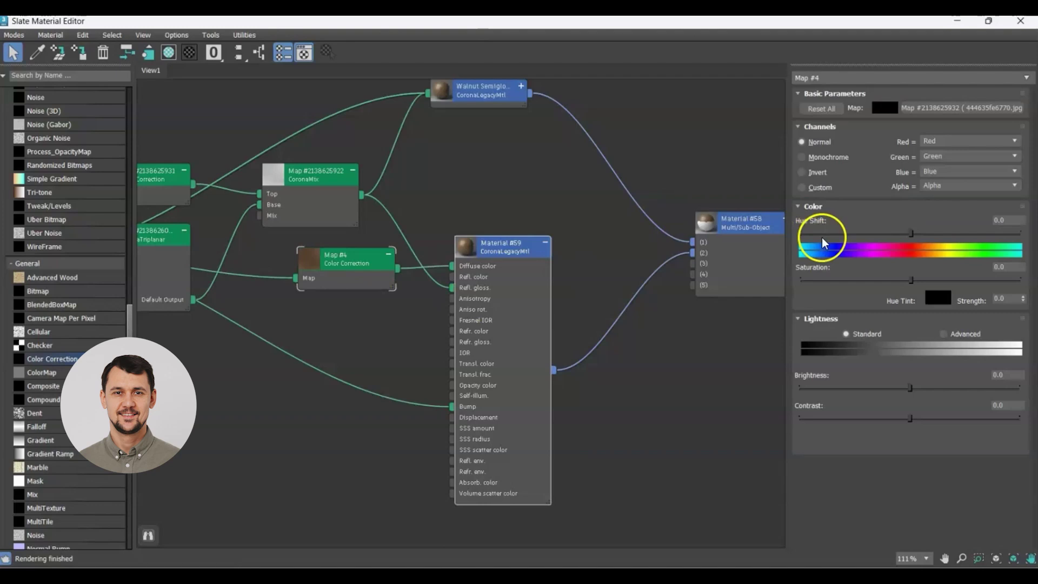
- Lower the Color Correction map's saturation to about -18.5 and raise its brightness to about 9.1
click(890, 280)
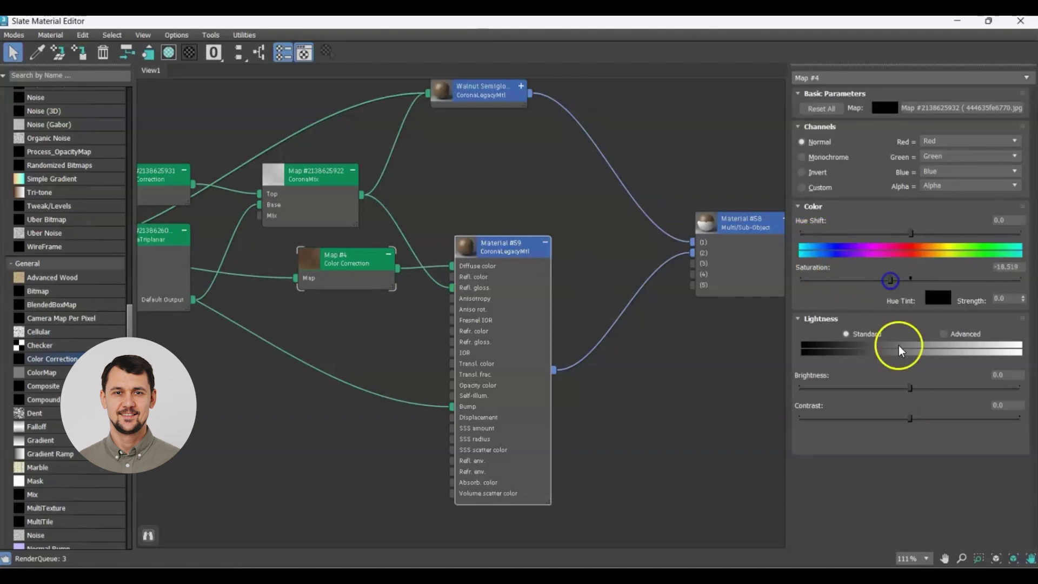
drag(910, 386, 912, 385)
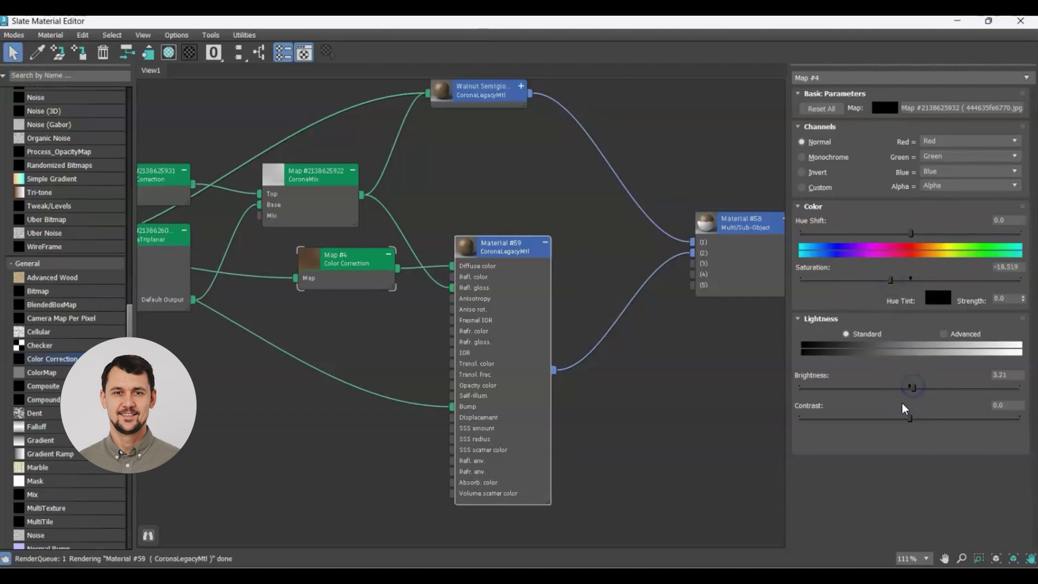
click(696, 358)
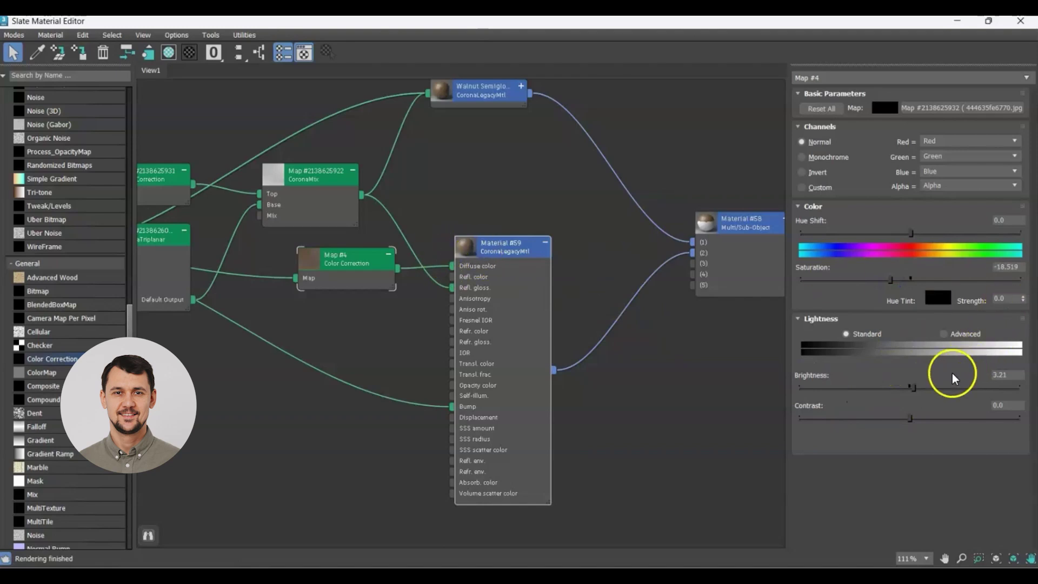
click(920, 391)
click(746, 452)
- Enlarge the previews of the original and copied walnut materials and collapse the copy's node
click(465, 247)
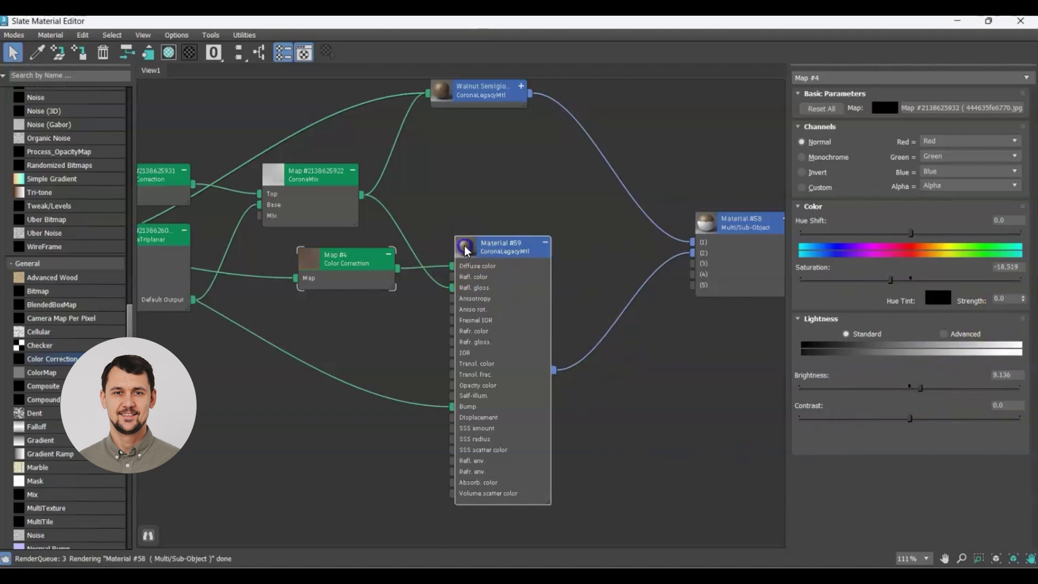
double_click(443, 91)
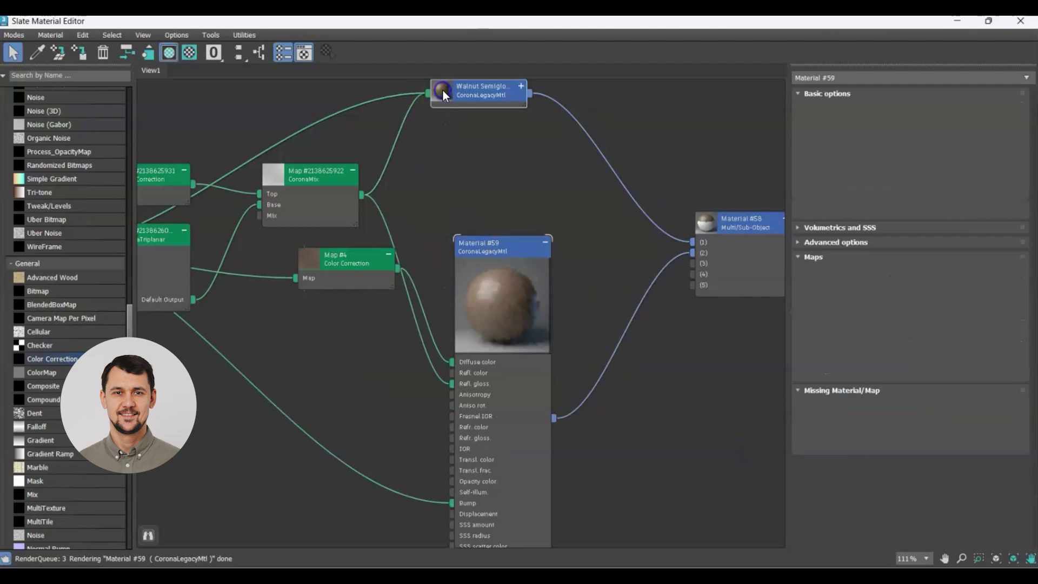
click(542, 245)
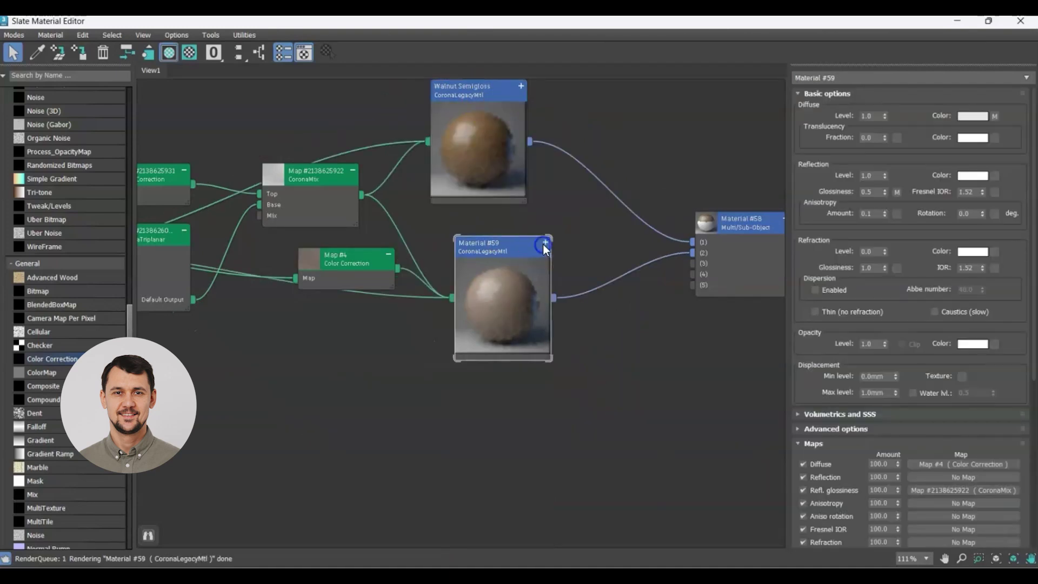
- Align the walnut material nodes in a column and add three more copies of Walnut Semigloss below them
drag(499, 249, 481, 235)
middle_drag(493, 233, 506, 194)
scroll(506, 194, down, 3)
double_click(653, 194)
drag(653, 194, 660, 201)
mouse_move(498, 106)
shift+mouse_down()
mouse_move(497, 283)
mouse_move(557, 301)
mouse_move(480, 366)
shift+mouse_up()
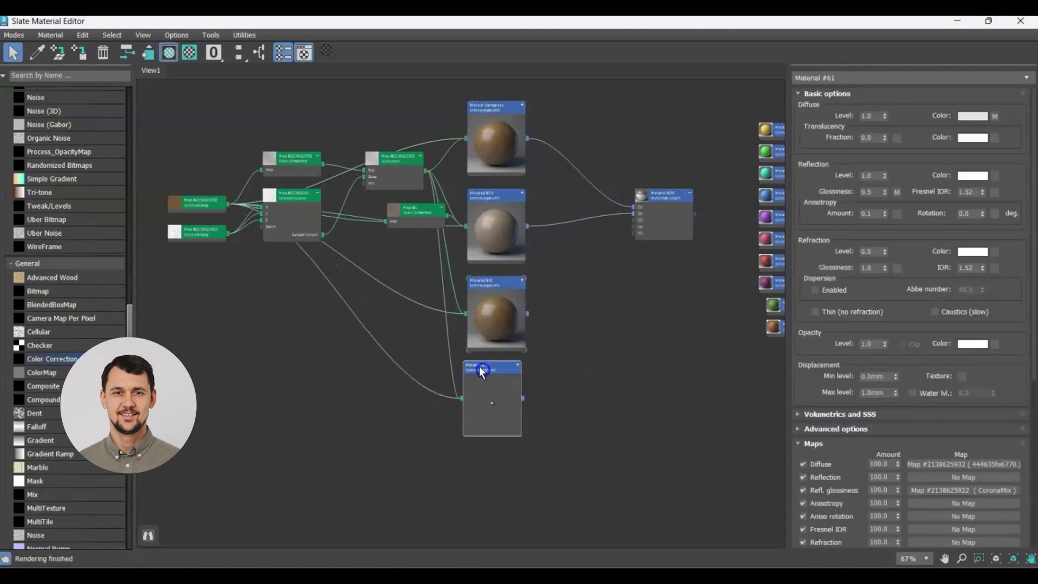
shift+drag(497, 107, 497, 460)
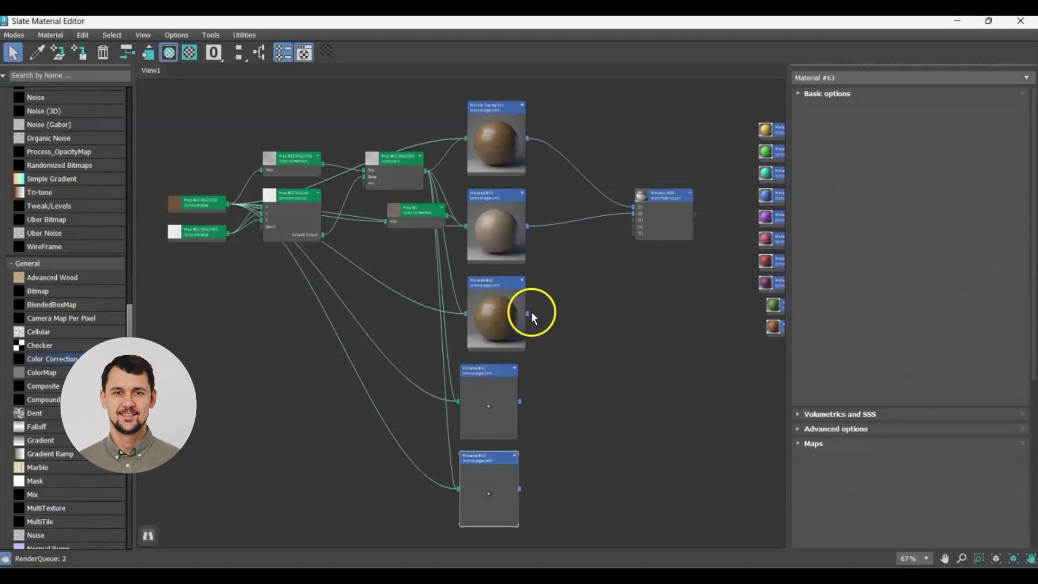
- Connect the three newest Walnut Semigloss copies to slots 3, 4 and 5 of the Multi/Sub-Object material
drag(665, 200, 651, 277)
scroll(609, 300, up, 3)
click(485, 319)
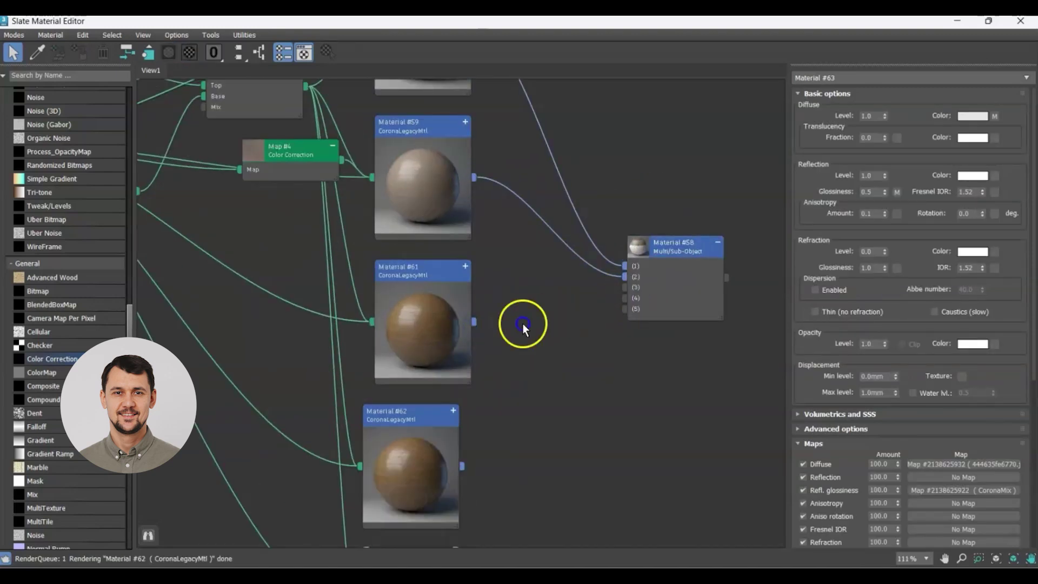
drag(627, 291, 626, 289)
drag(462, 466, 626, 299)
middle_drag(540, 440, 465, 322)
drag(387, 492, 552, 193)
middle_drag(441, 411, 538, 416)
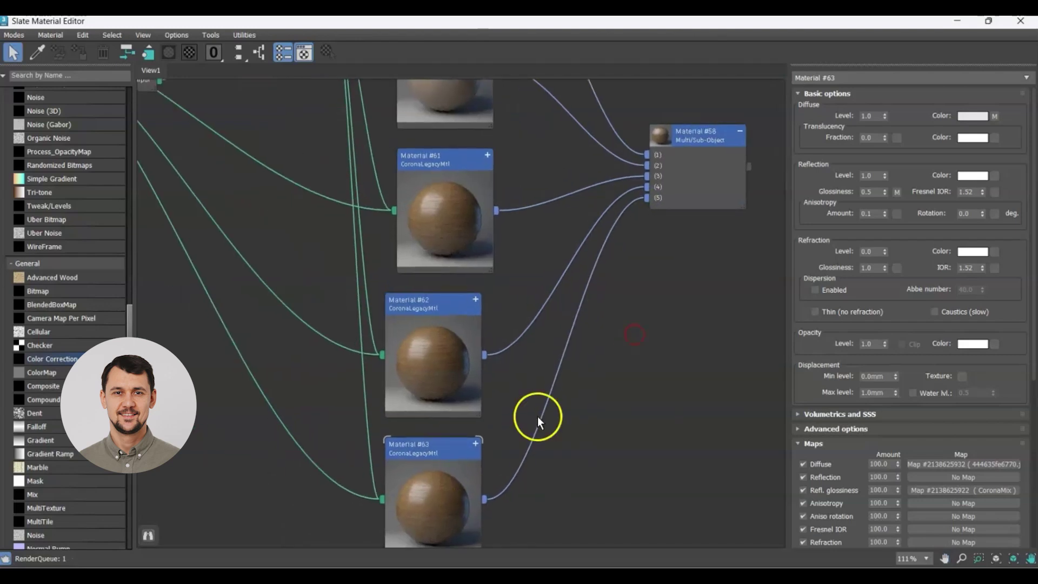
- Insert a separate Color Correction map into the diffuse colour connection of the third, fourth and fifth walnut materials, and collapse their nodes
scroll(542, 346, down, 1)
click(495, 193)
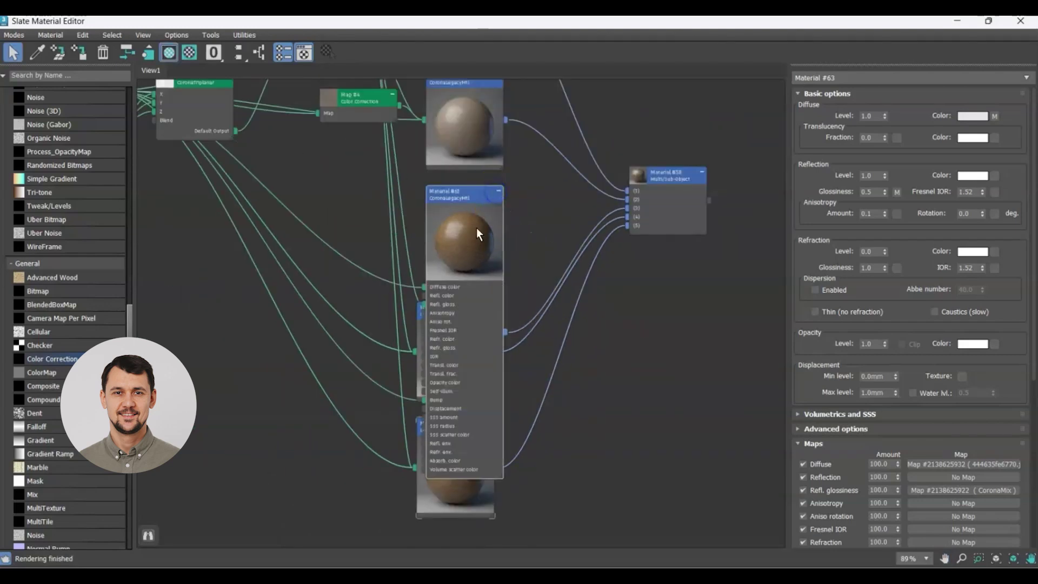
drag(53, 359, 334, 248)
double_click(333, 250)
click(498, 192)
click(489, 308)
drag(53, 359, 339, 359)
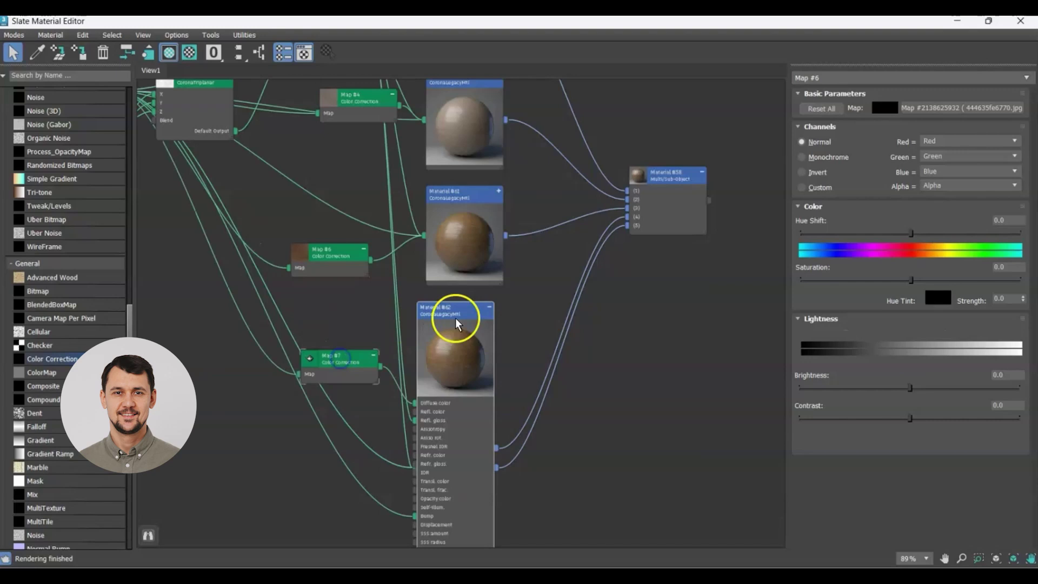
click(489, 306)
drag(61, 358, 334, 447)
click(489, 423)
- Set the third walnut material's Color Correction brightness to about -4.7 and saturation to about -45.2
double_click(326, 263)
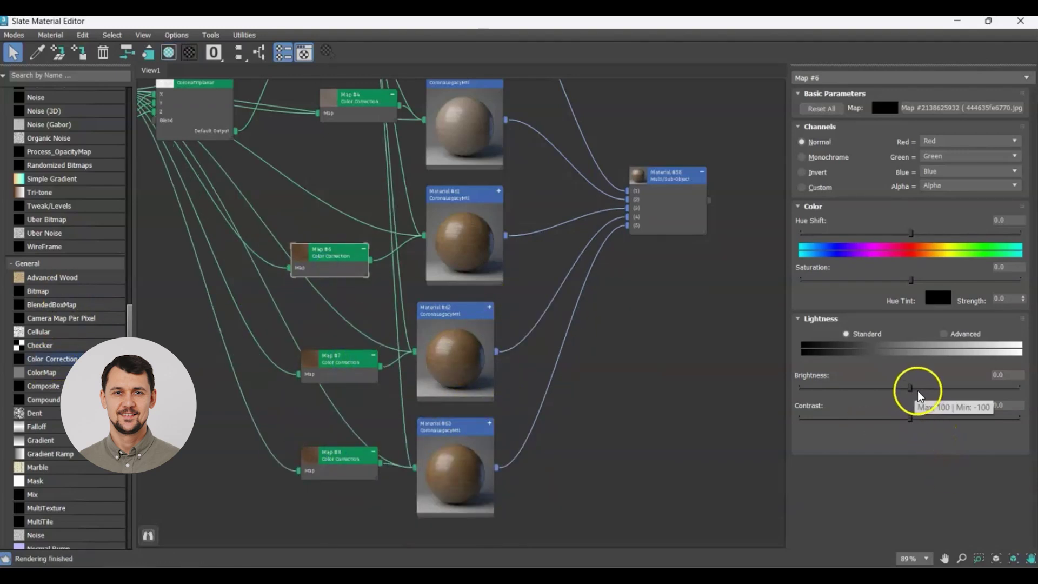
drag(911, 389, 917, 389)
middle_drag(630, 265, 600, 413)
drag(917, 389, 907, 390)
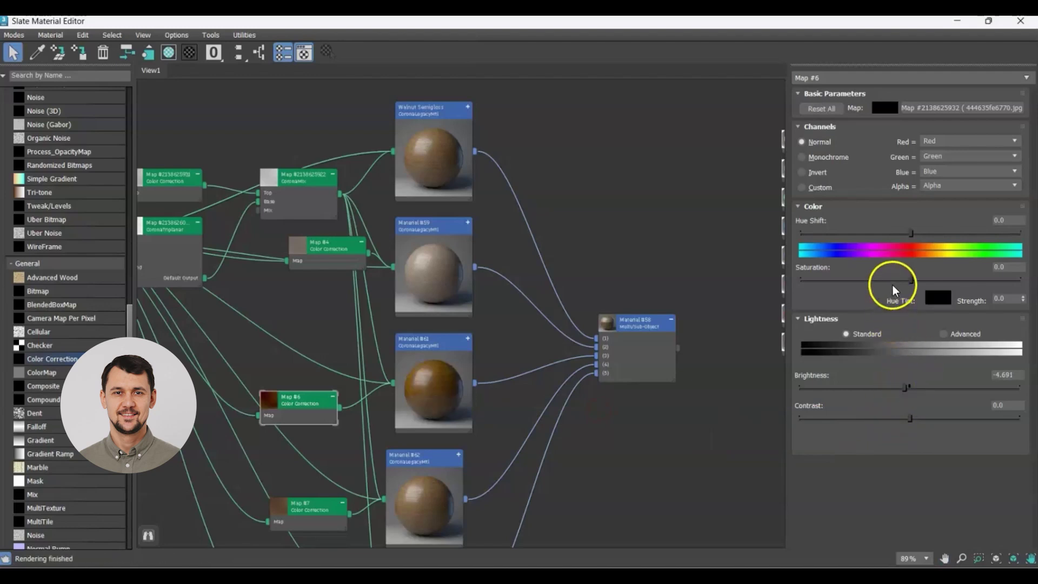
drag(892, 287, 861, 280)
middle_drag(612, 419, 579, 287)
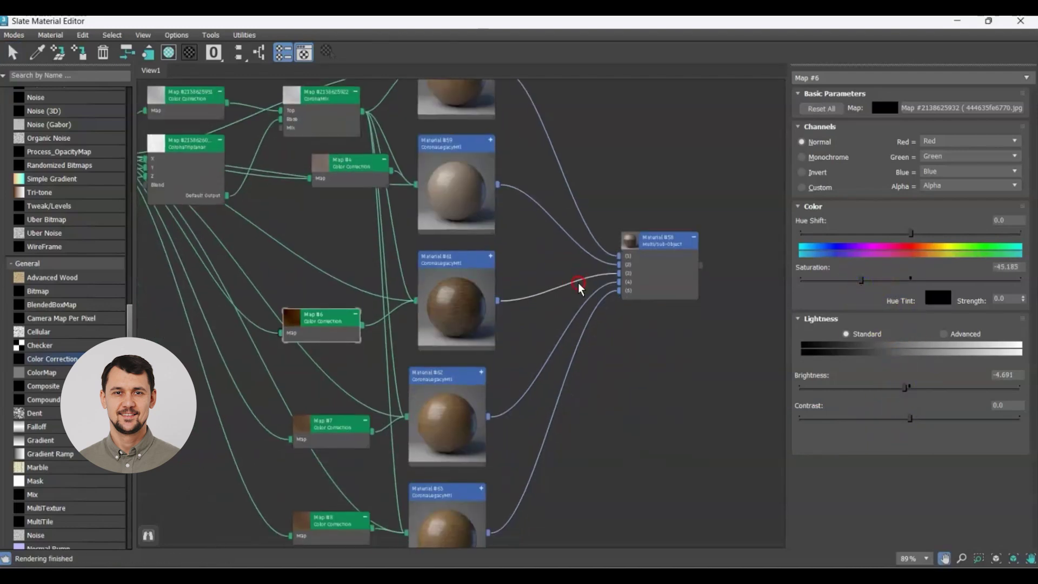
- Set the fourth walnut material's Color Correction saturation to about -11.7 and brightness to about 3.7
double_click(435, 381)
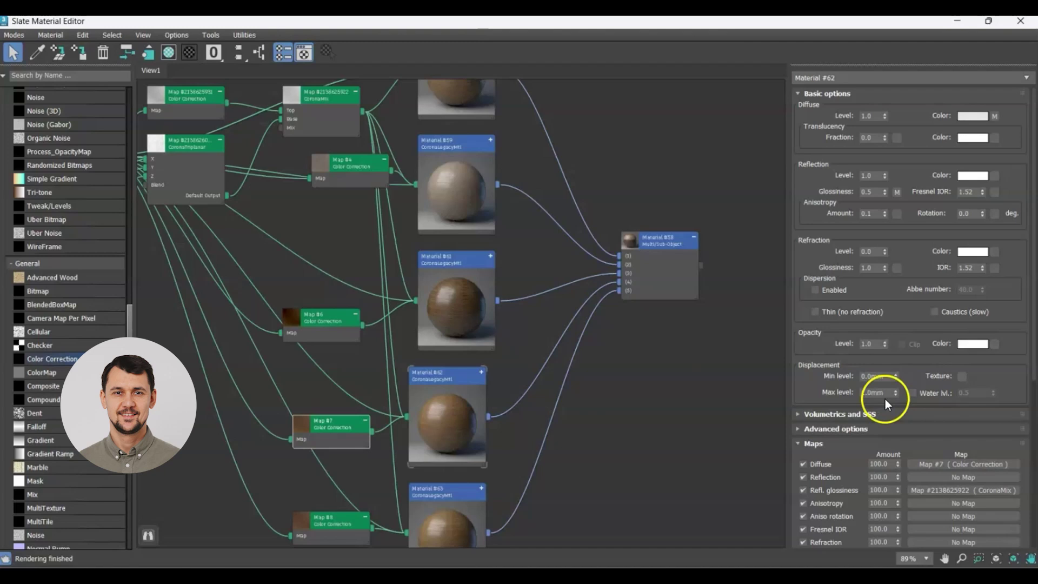
drag(910, 388, 917, 389)
drag(881, 282, 898, 281)
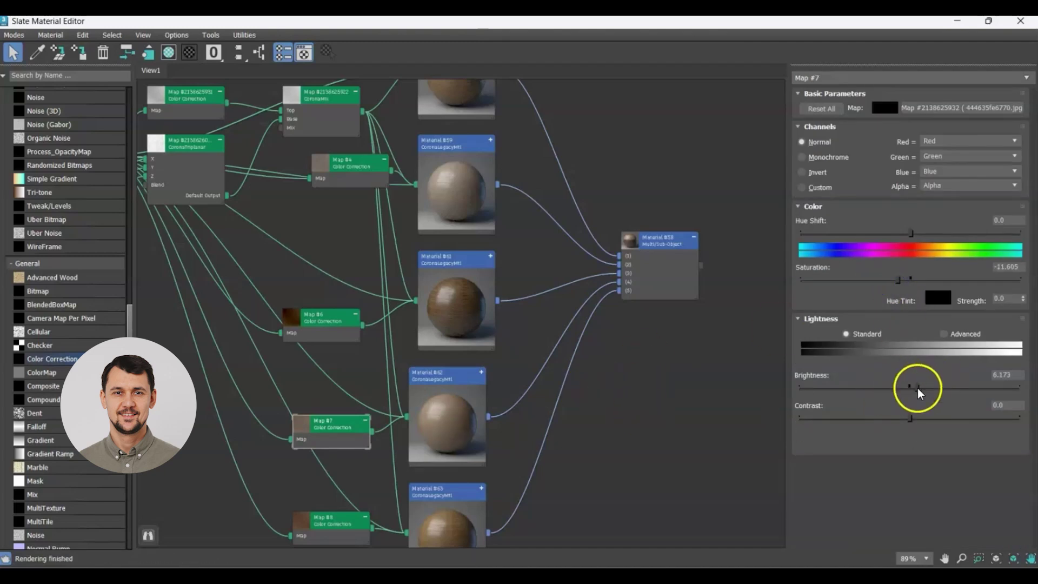
drag(919, 392, 913, 388)
middle_drag(597, 416, 638, 387)
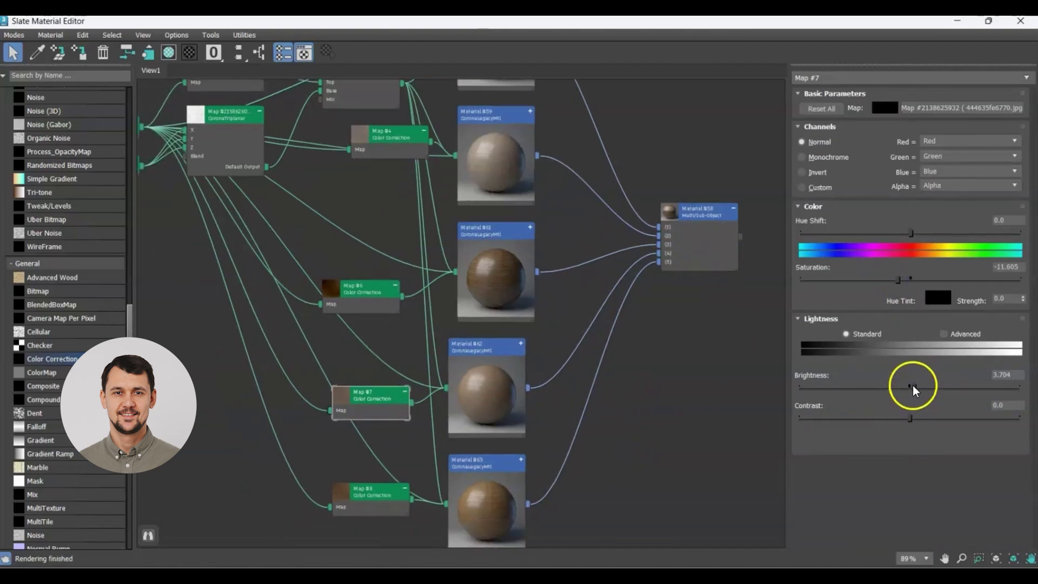
- Adjust the fifth walnut material's Color Correction to a brightness of about 9.6 and a saturation of about 20.5
scroll(475, 475, down, 1)
click(371, 471)
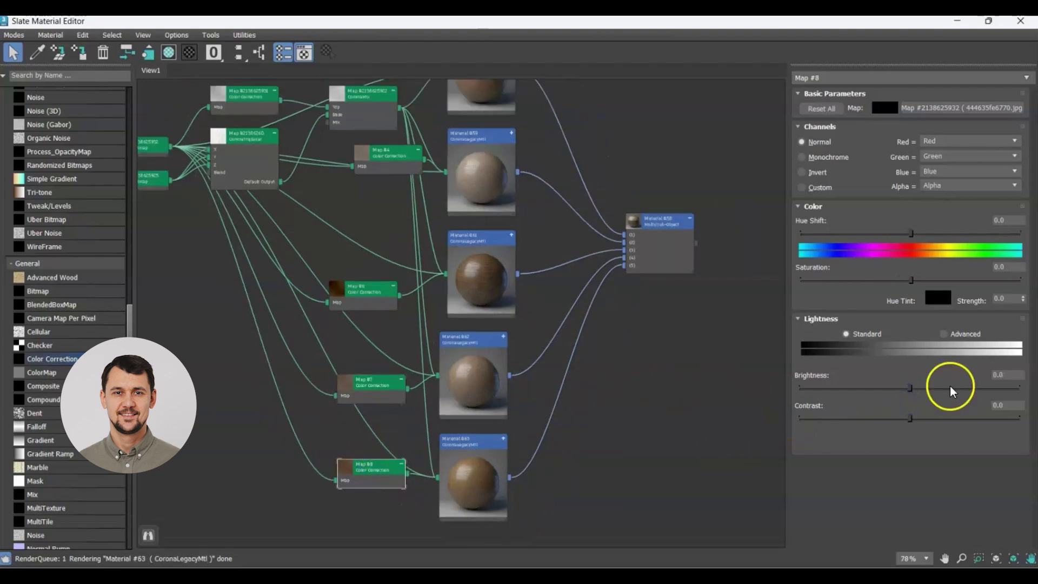
drag(907, 390, 904, 388)
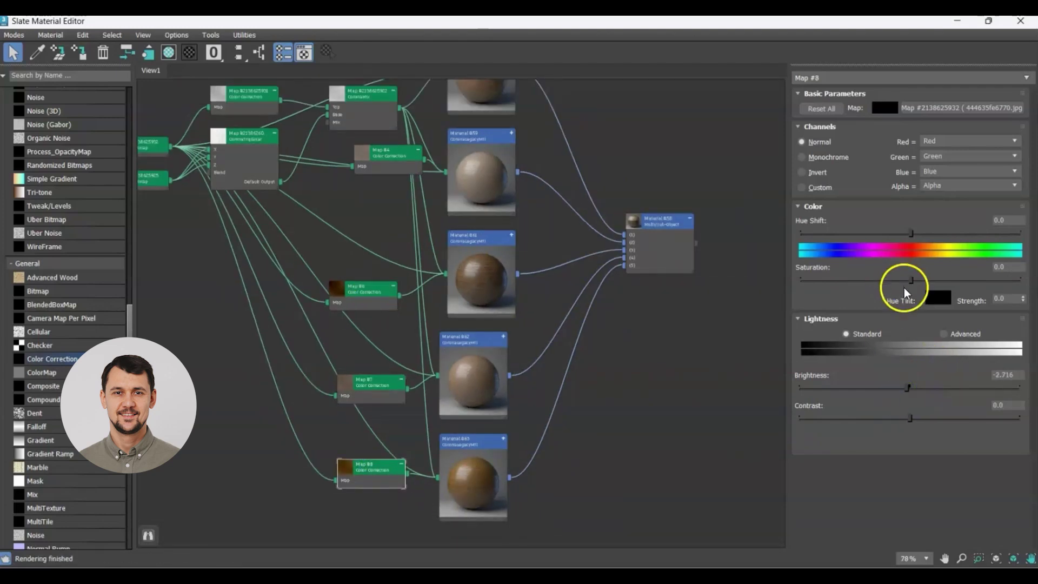
scroll(578, 369, down, 1)
drag(909, 281, 902, 285)
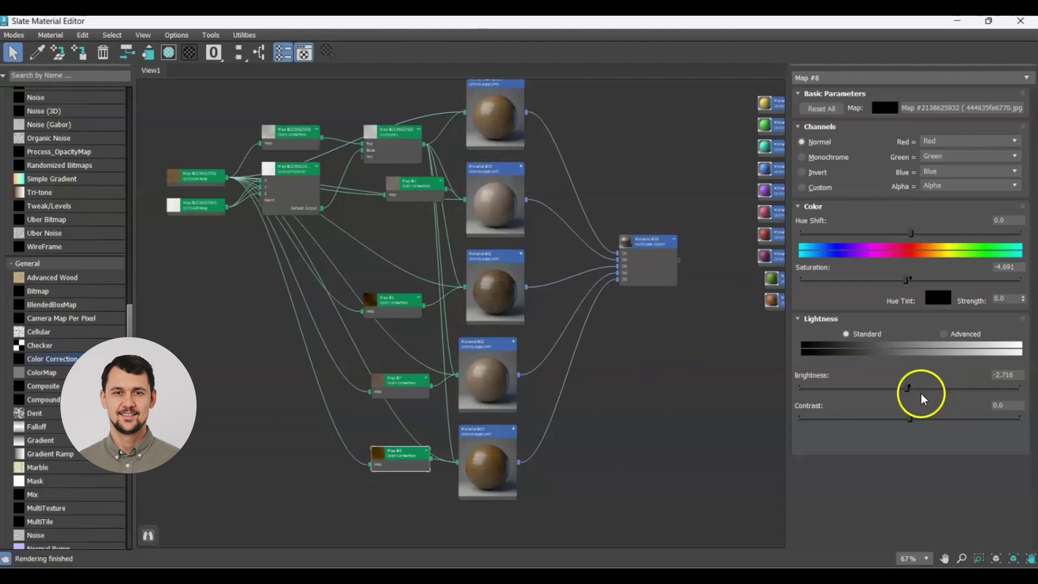
drag(904, 386, 889, 387)
drag(907, 280, 849, 280)
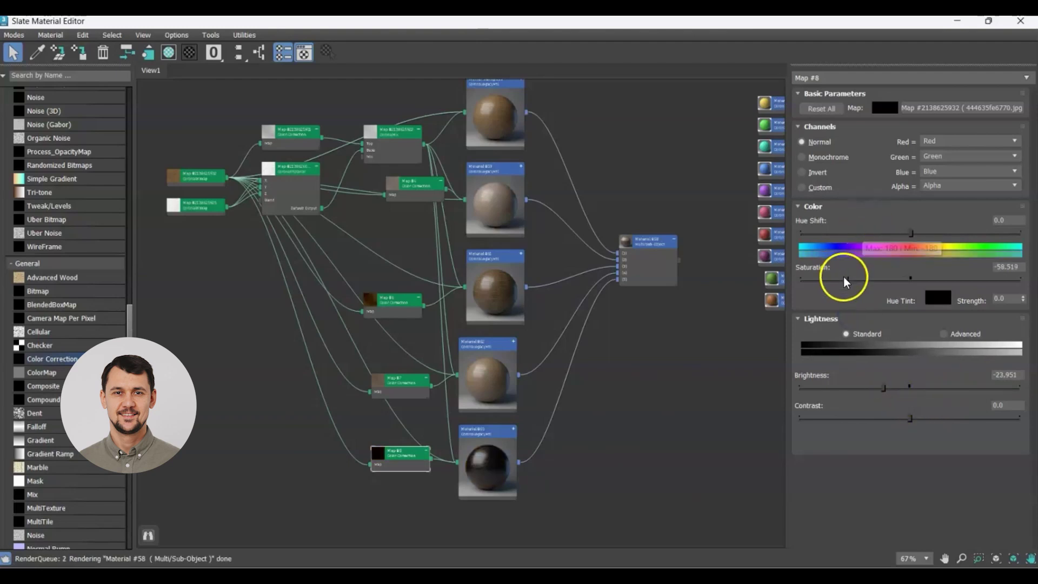
drag(894, 387, 917, 388)
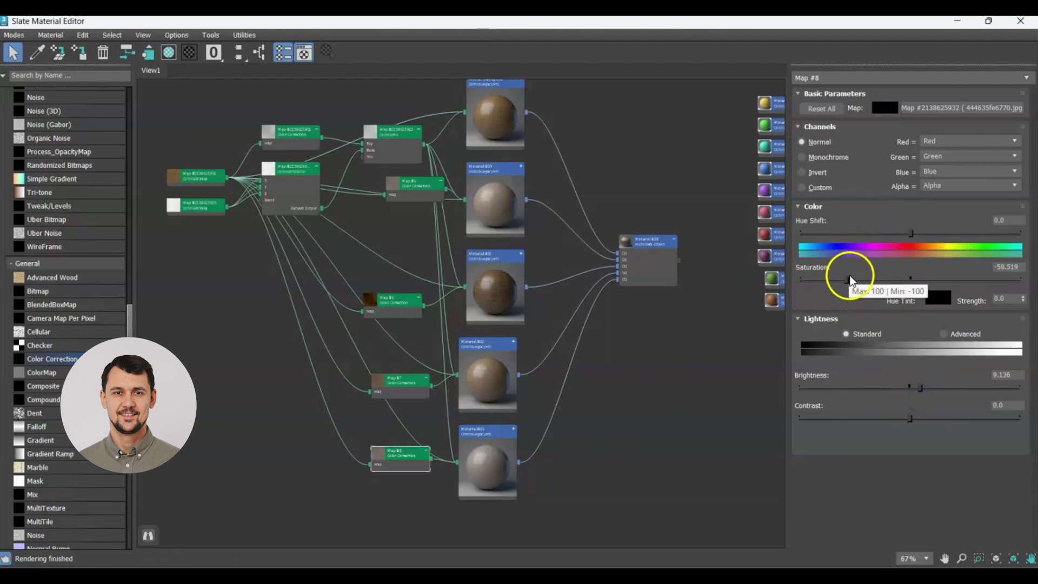
drag(848, 280, 913, 297)
mouse_move(920, 388)
mouse_down()
mouse_move(938, 393)
mouse_move(921, 389)
mouse_up()
drag(913, 280, 933, 280)
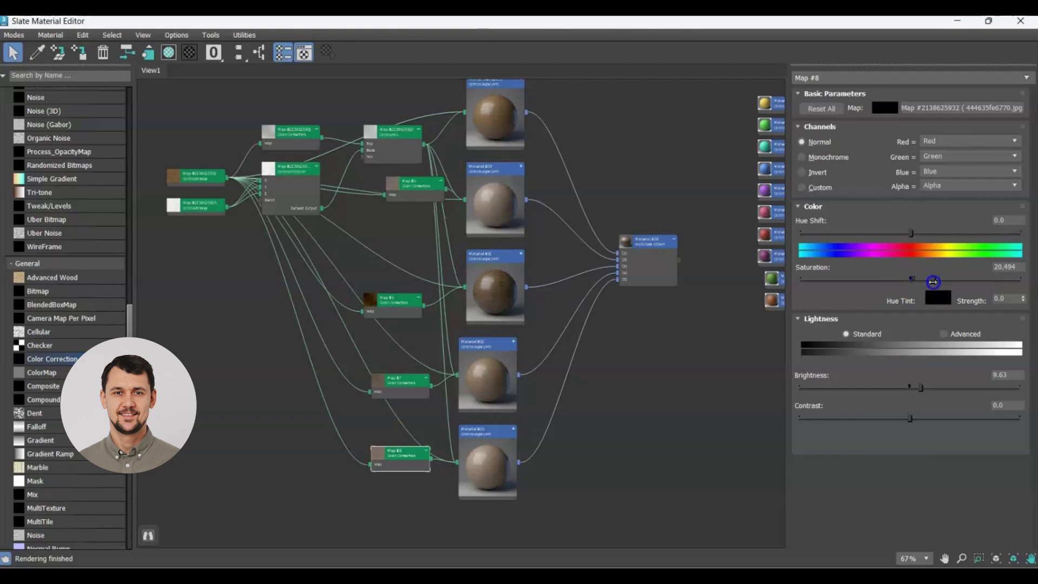
- Assign the five-slot walnut Multi/Sub-Object material to the selected slat panel, and close the material library and material editor
middle_drag(672, 299, 514, 362)
click(490, 309)
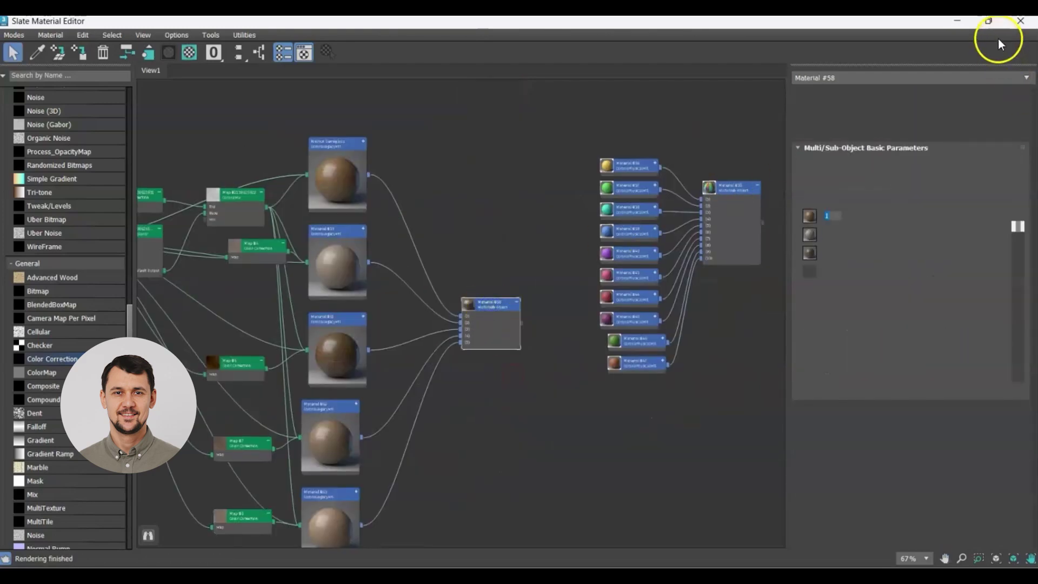
click(989, 24)
drag(929, 43, 910, 196)
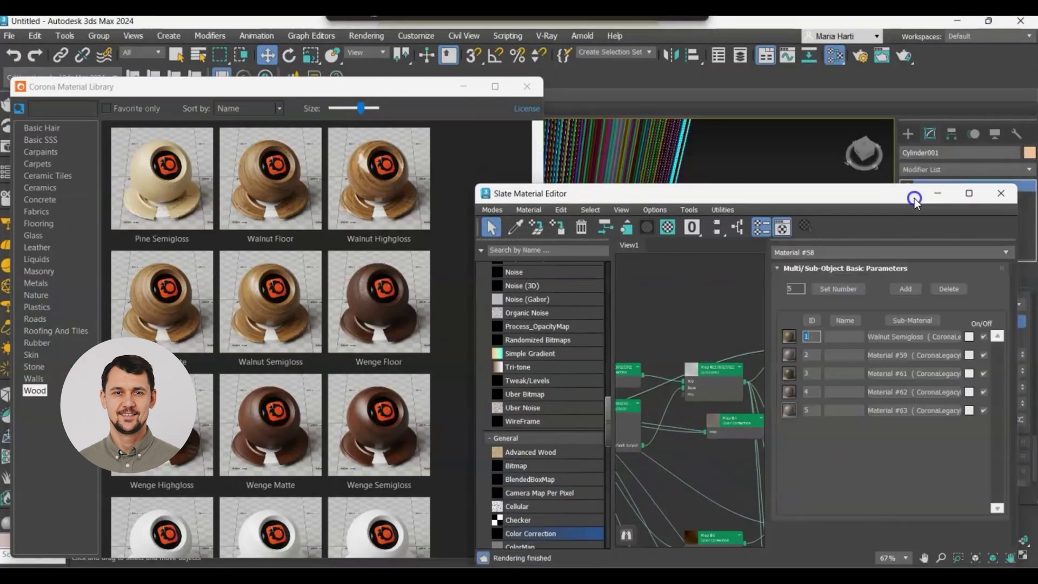
click(525, 88)
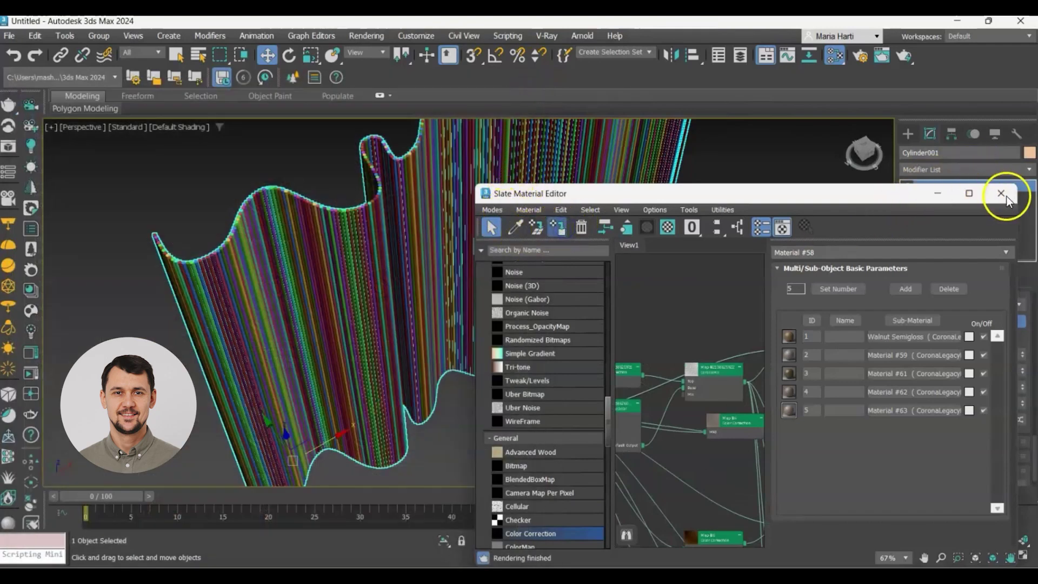
click(625, 226)
click(1013, 190)
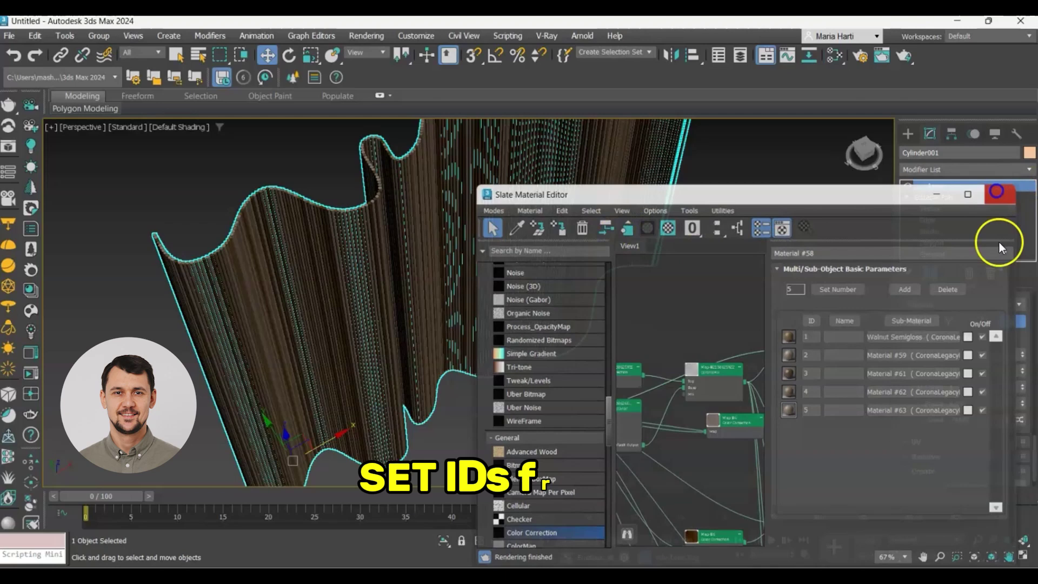
- Set the Array modifier's upper material ID limit to 5 and check the deselected panel's walnut variation
scroll(952, 400, down, 1)
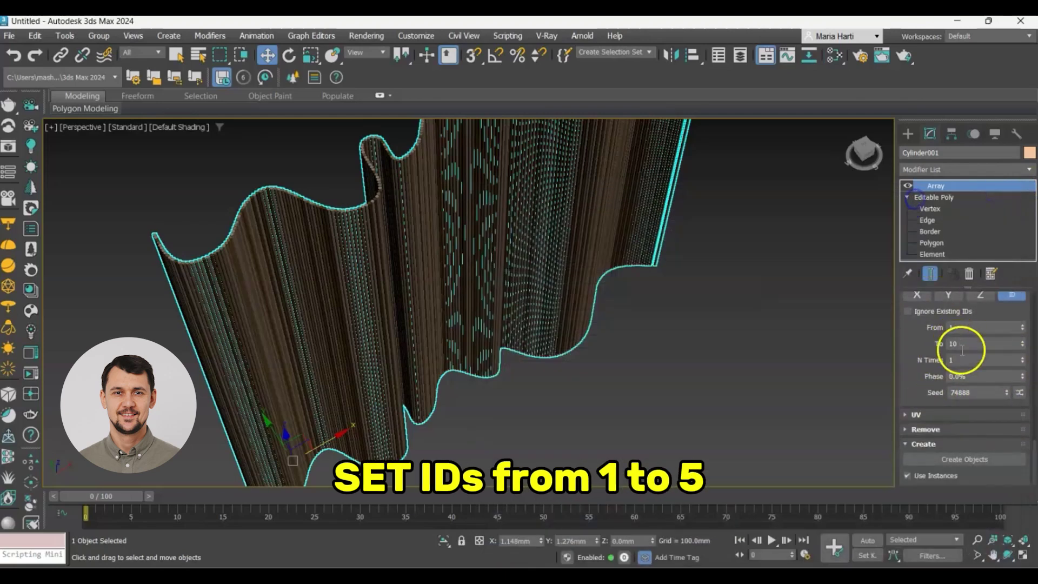
drag(963, 350, 902, 346)
key(Return)
scroll(473, 413, down, 4)
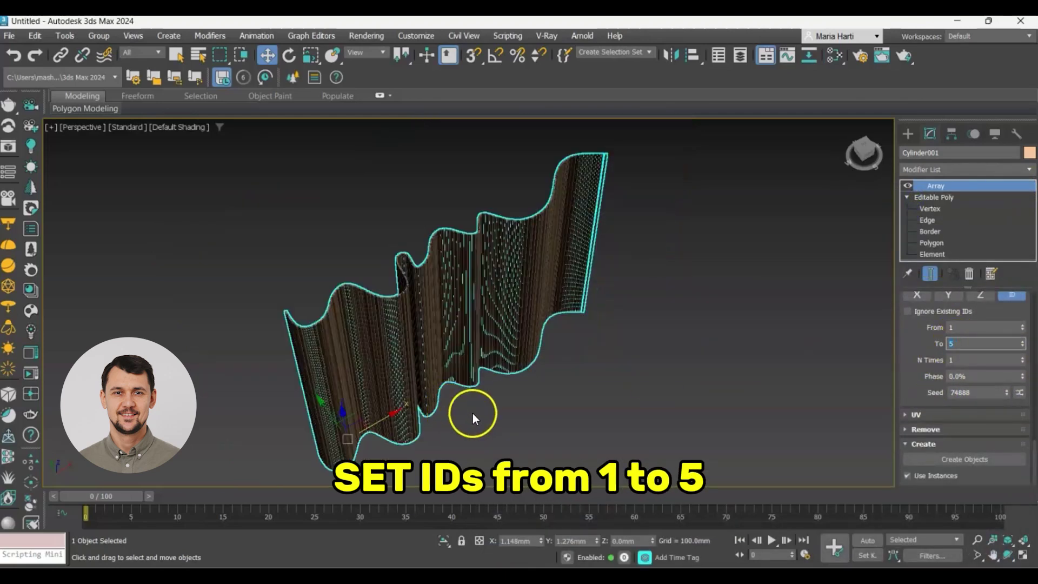
alt+middle_drag(474, 414, 489, 382)
click(553, 400)
scroll(494, 345, up, 5)
scroll(495, 345, down, 5)
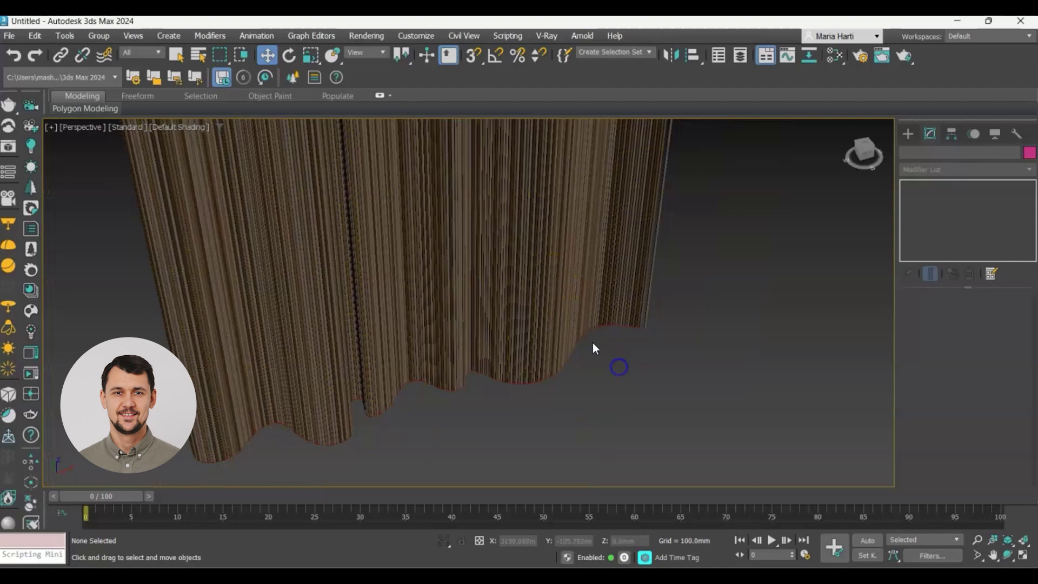
- Reselect the slat panel and randomize the Array modifier's material ID seed three times
click(556, 319)
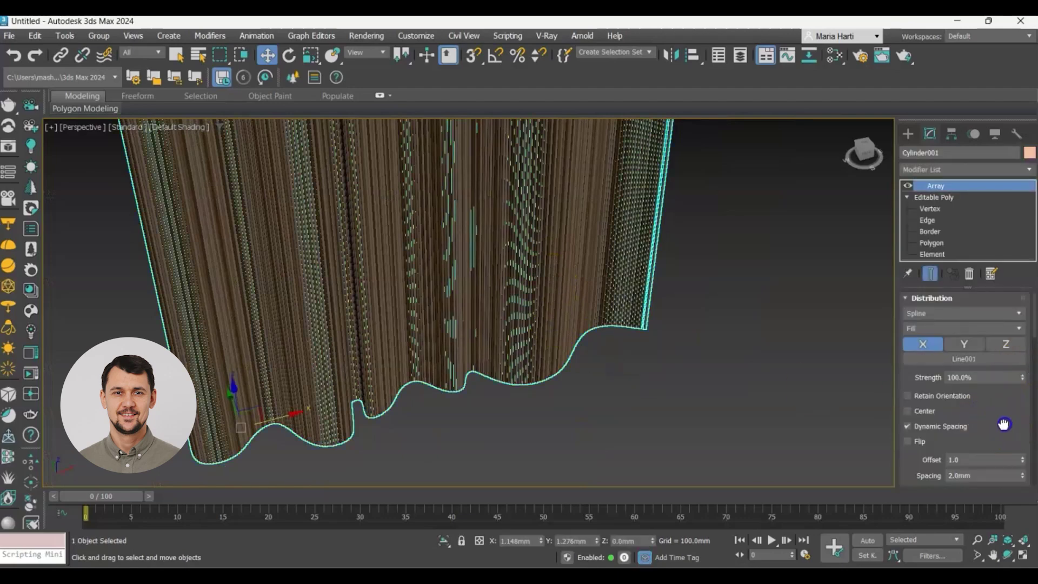
scroll(1020, 373, down, 5)
click(1005, 446)
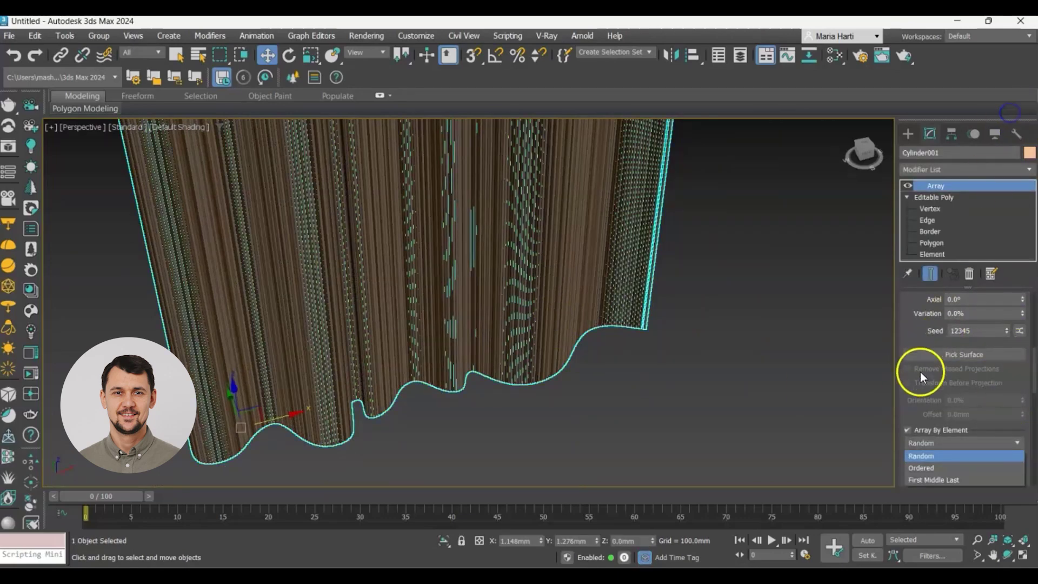
drag(920, 372, 942, 47)
drag(921, 418, 955, 194)
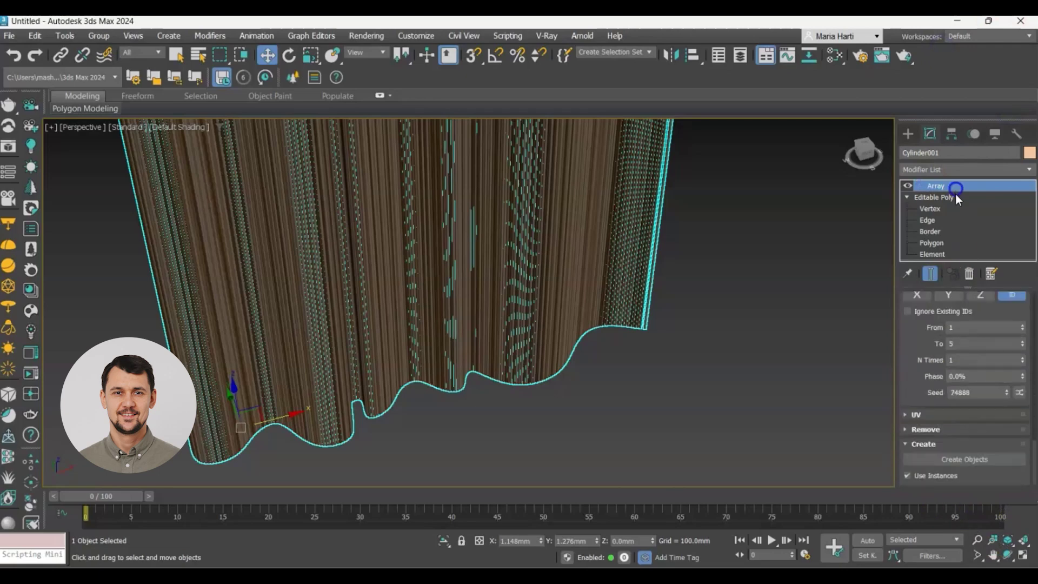
click(1020, 393)
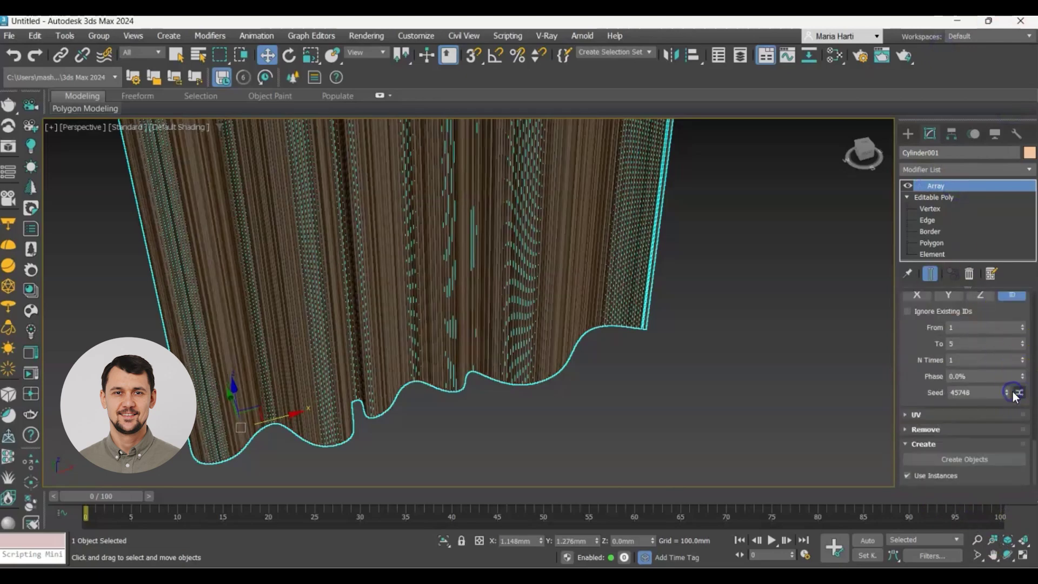
click(1016, 393)
click(1014, 394)
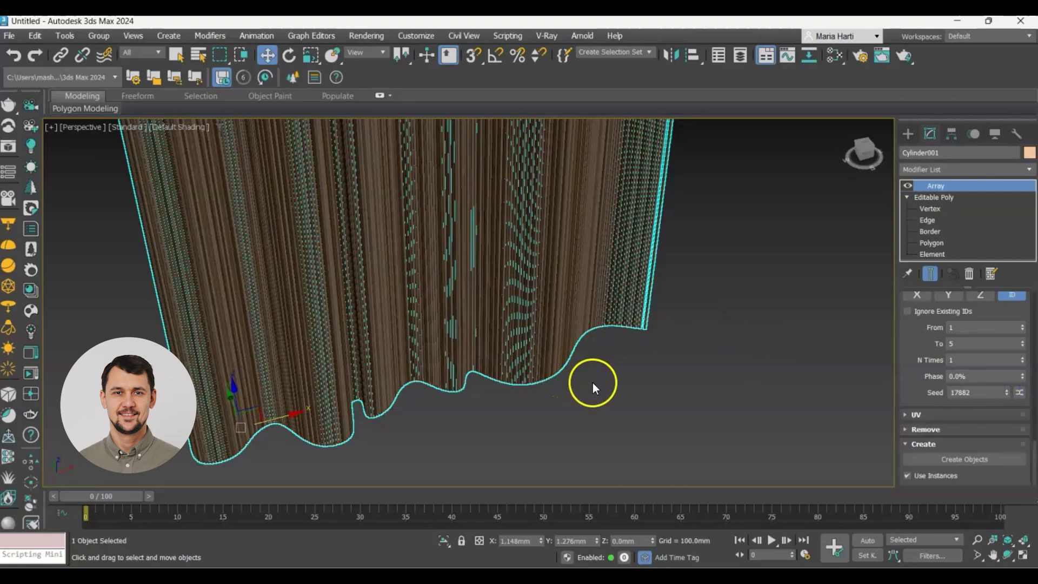
- Reshuffle the material ID seed four more times while viewing the slats up close, ending on seed 48657
alt+middle_drag(593, 383, 546, 272)
scroll(612, 234, up, 8)
middle_drag(612, 234, 461, 123)
click(1020, 393)
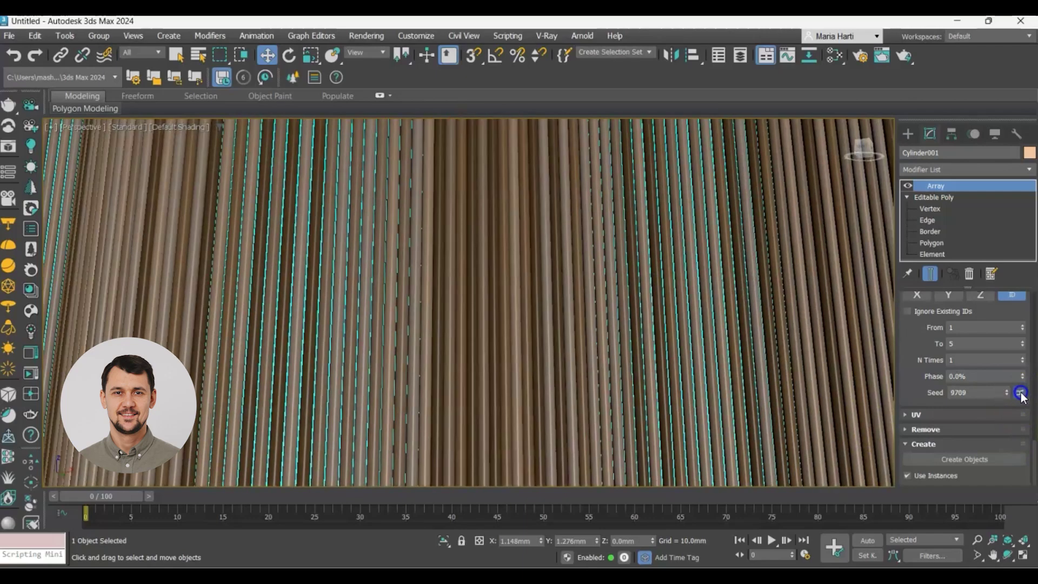
click(1020, 393)
click(1020, 393)
click(1020, 393)
- Deselect the slat panel and examine its walnut colour variation from several angles and distances
scroll(550, 213, down, 8)
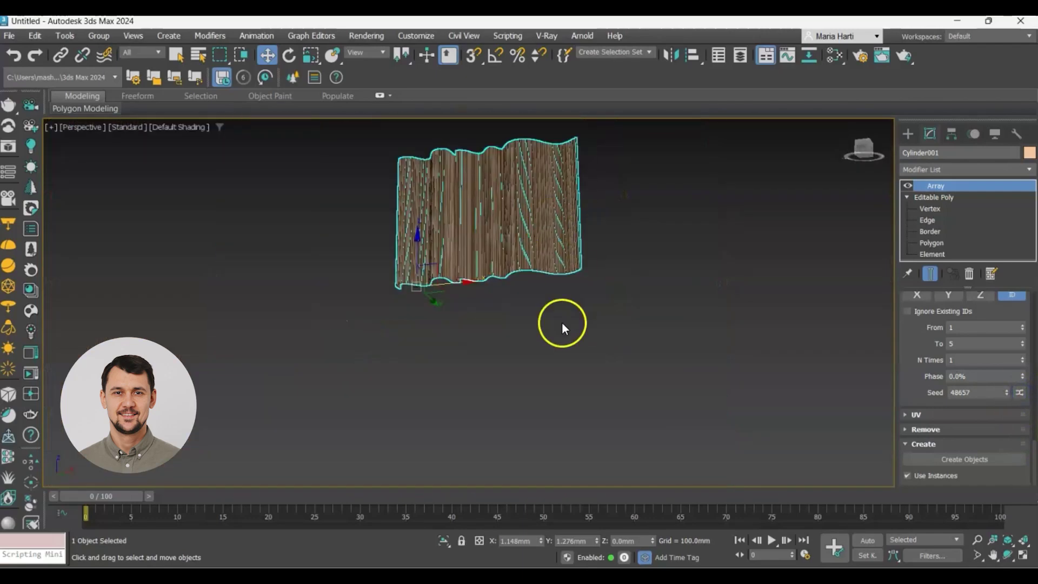
click(562, 323)
alt+middle_drag(500, 296, 555, 369)
scroll(538, 196, up, 4)
scroll(537, 195, down, 3)
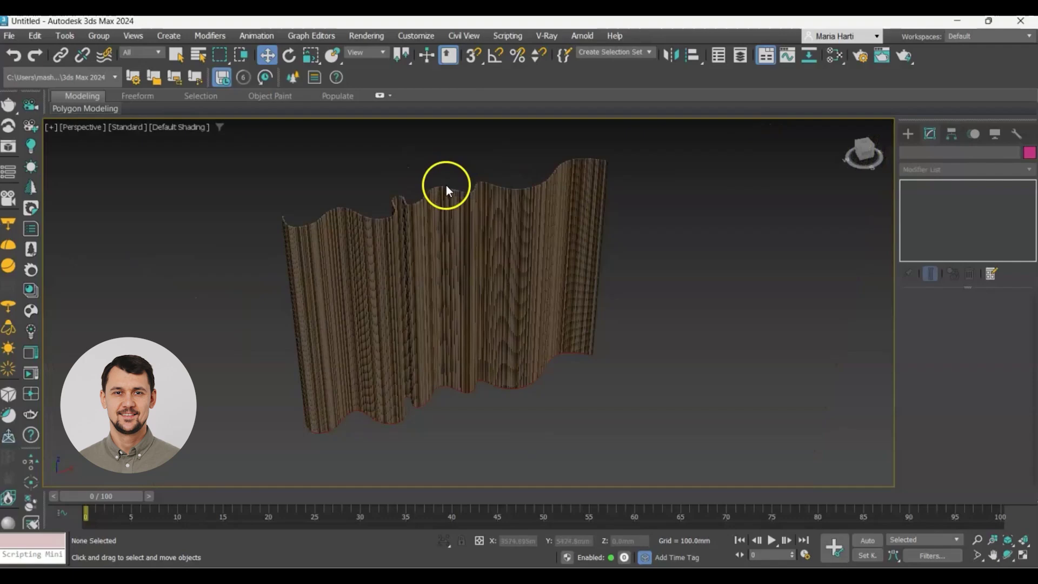
alt+middle_drag(544, 299, 589, 316)
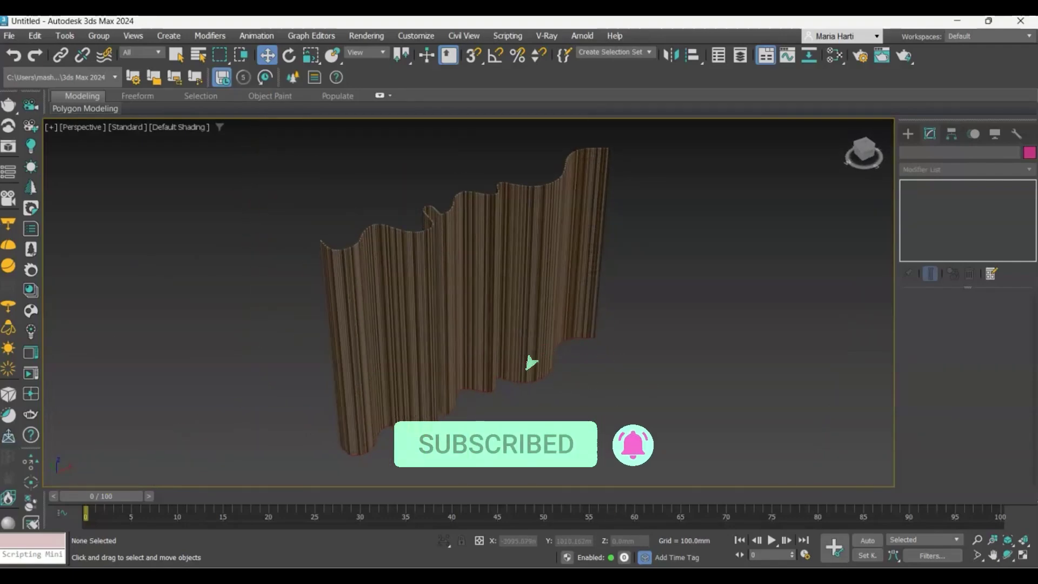